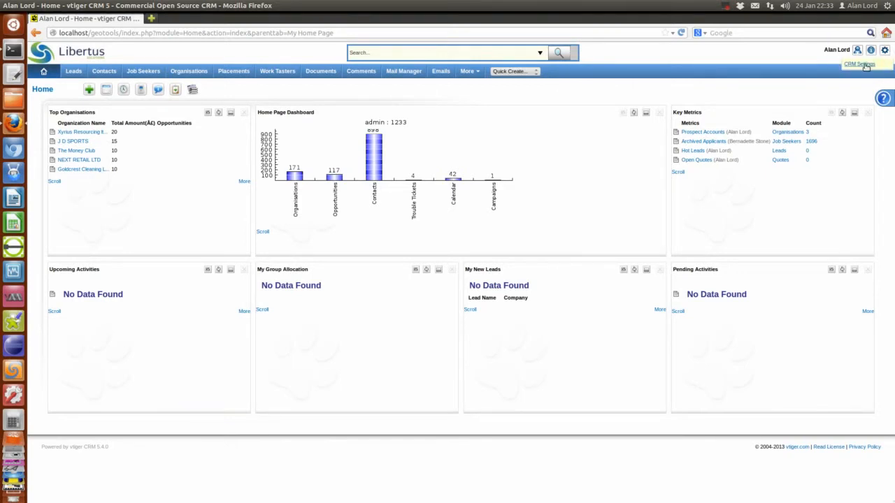
# Step: Open the GeoTools settings from the custom modules in the CRM's Module Manager
pyautogui.click(866, 65)
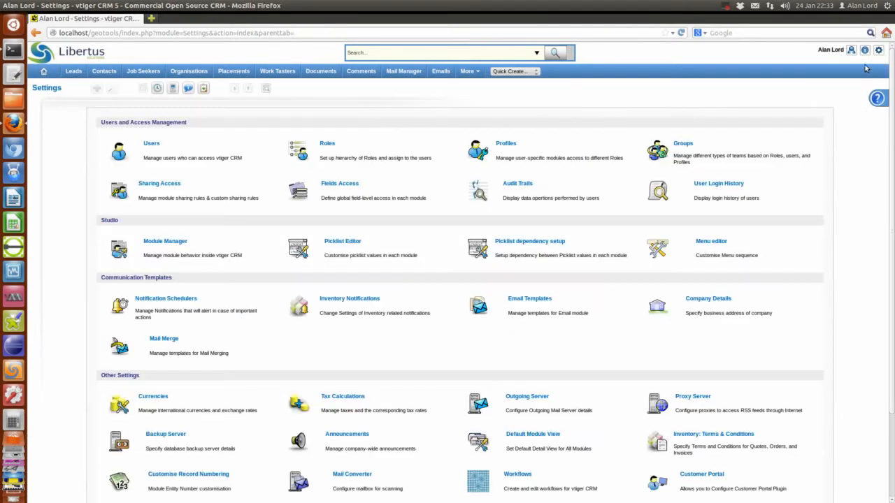
pyautogui.click(171, 242)
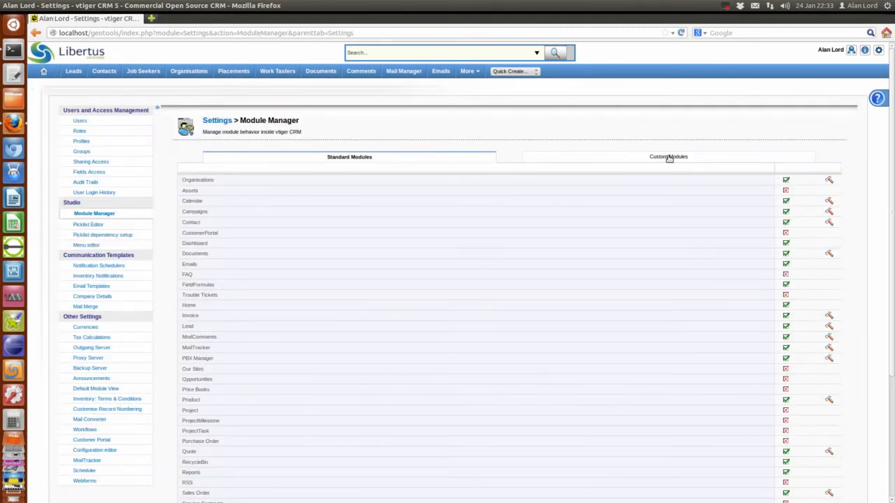
pyautogui.click(669, 157)
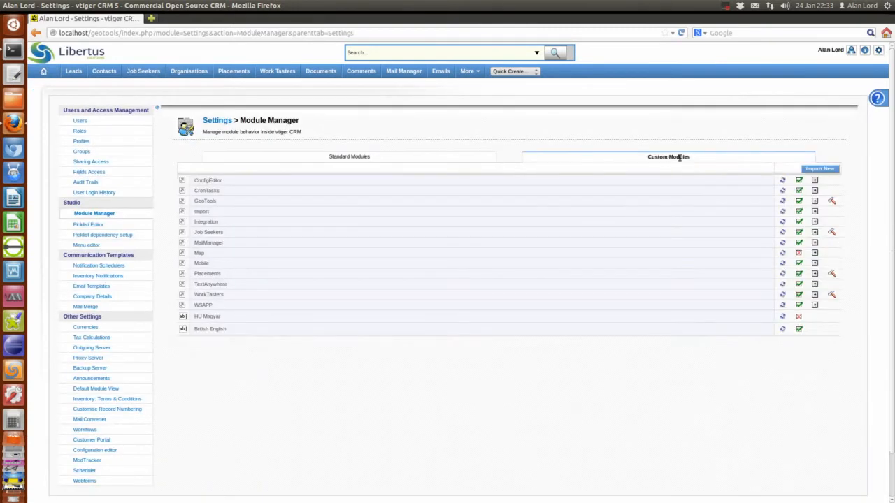
pyautogui.click(831, 202)
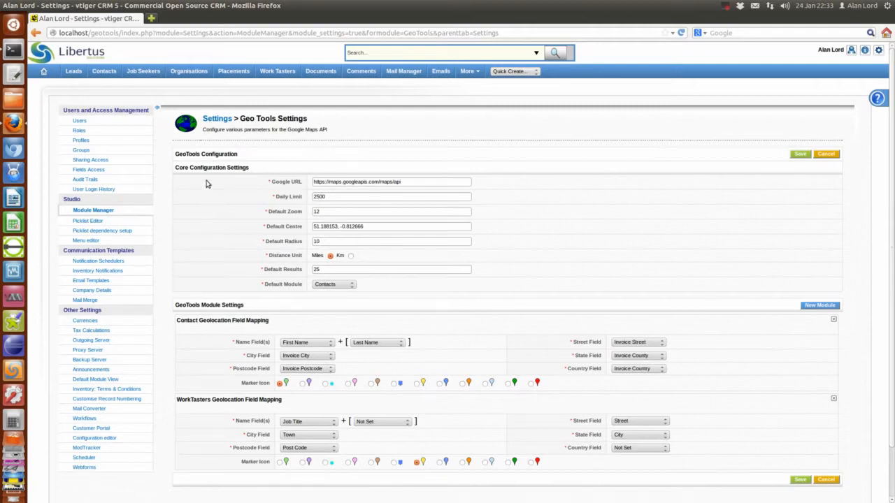
# Step: Examine the core configuration, the module settings, and the Contact and WorkTasters geolocation field mappings
pyautogui.moveTo(244, 168); pyautogui.dragTo(177, 169)
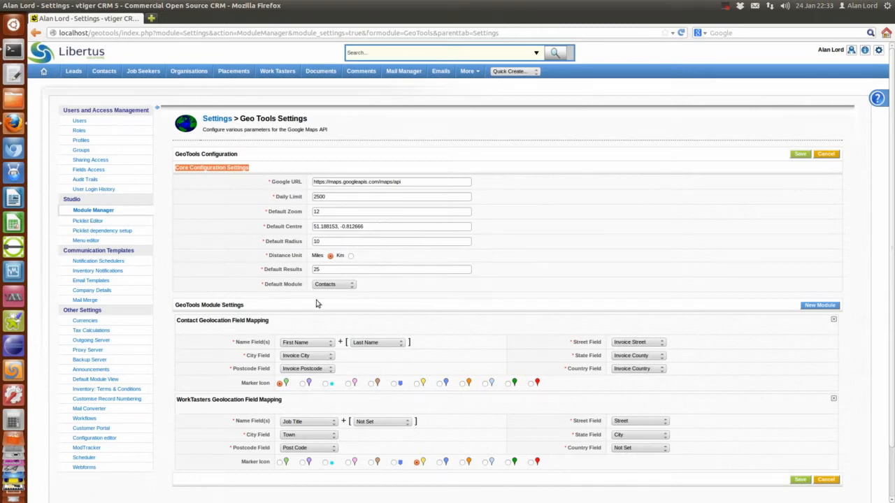
pyautogui.tripleClick(209, 305)
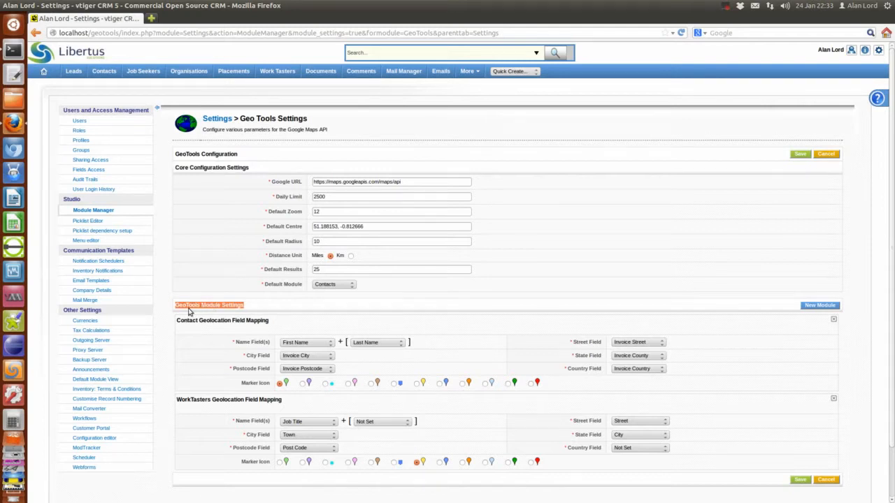
pyautogui.click(188, 305)
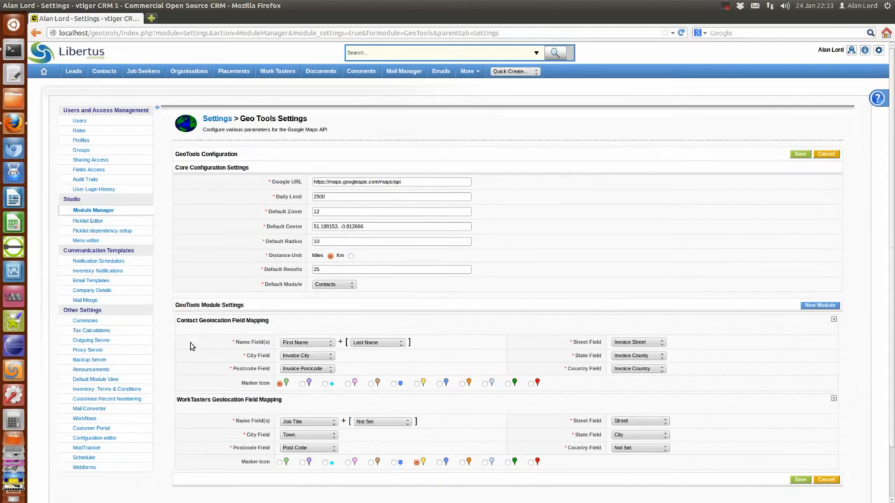
pyautogui.scroll(-3, 190, 345)
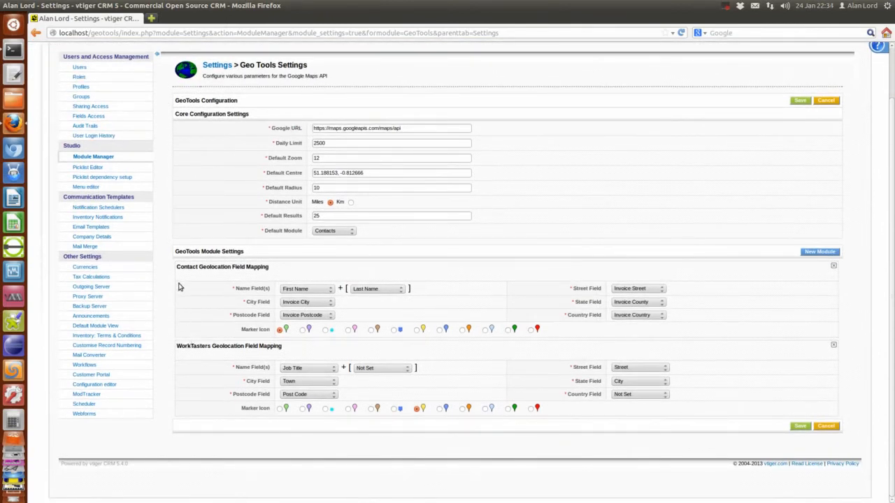
pyautogui.doubleClick(195, 267)
pyautogui.click(186, 280)
pyautogui.moveTo(209, 348); pyautogui.dragTo(178, 346)
pyautogui.click(200, 346)
pyautogui.click(186, 356)
# Step: Add the Organisation module to the geocoder database
pyautogui.click(819, 253)
pyautogui.click(549, 234)
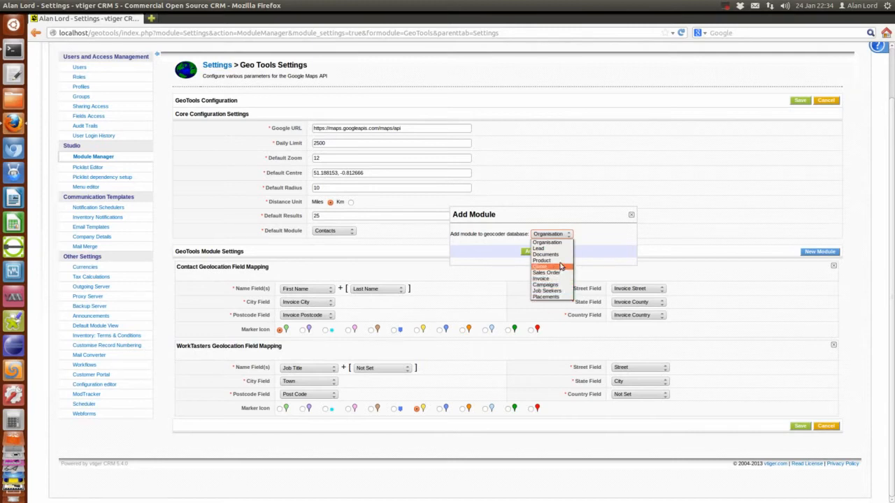
pyautogui.click(547, 240)
pyautogui.click(530, 252)
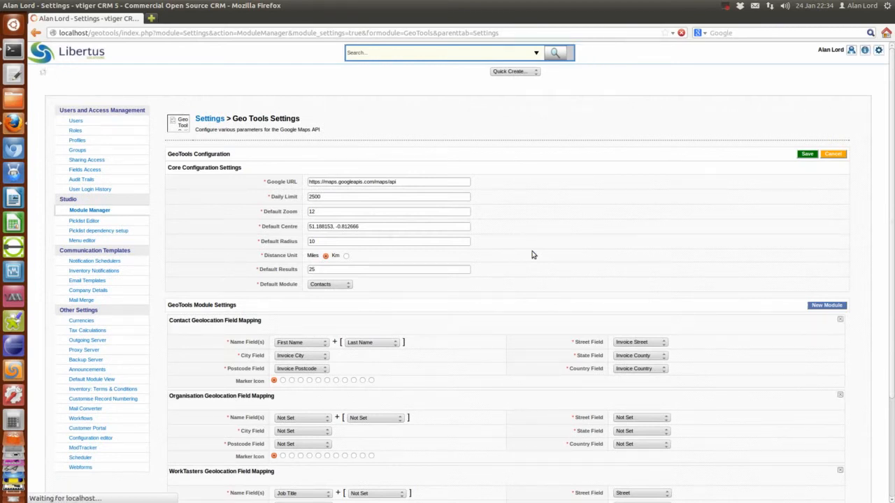
# Step: Map Organisation's street to Invoice Address, city to Invoice City, state to Invoice County, postcode to Invoice Postcode and country to Invoice Country
pyautogui.scroll(-3, 533, 255)
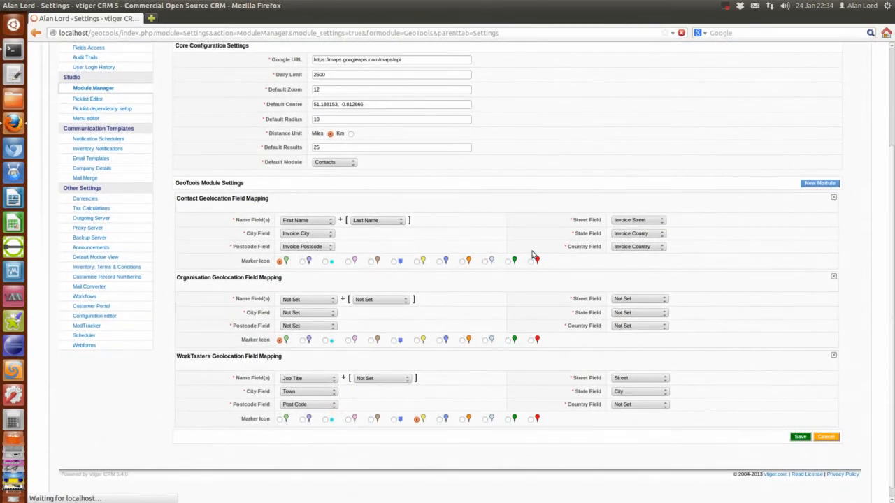
pyautogui.click(632, 299)
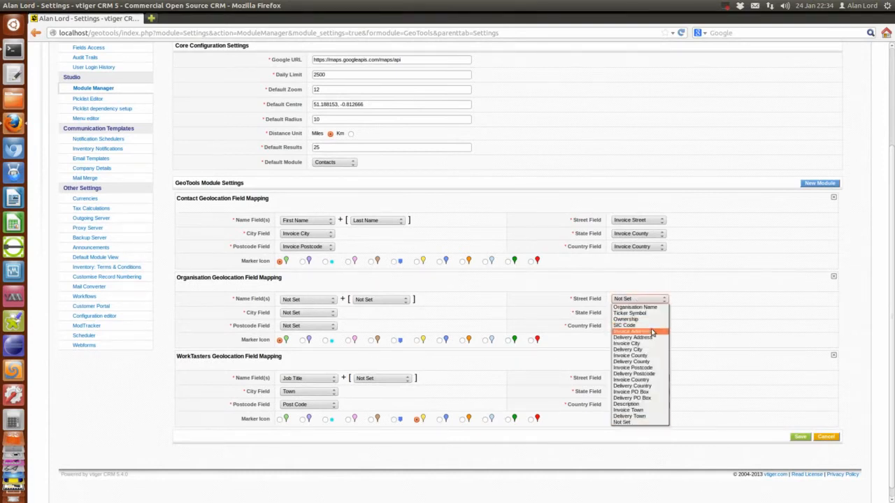
pyautogui.click(651, 332)
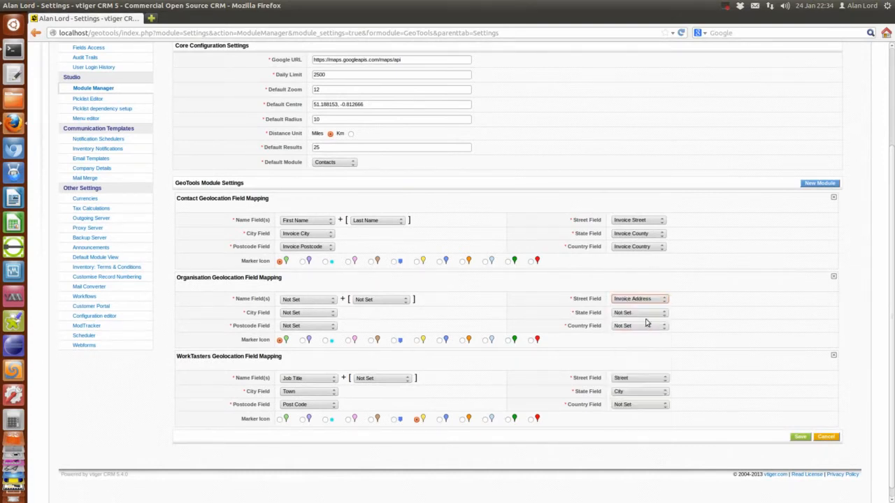
pyautogui.click(306, 315)
pyautogui.click(313, 360)
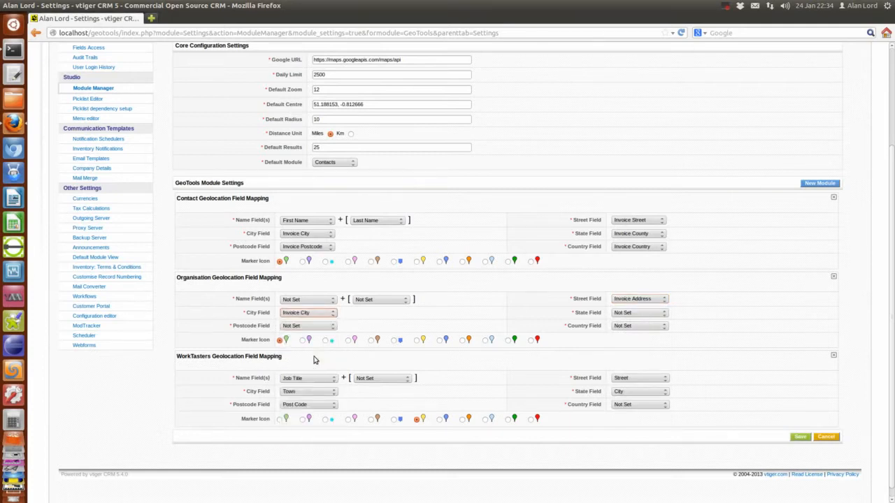
pyautogui.click(633, 315)
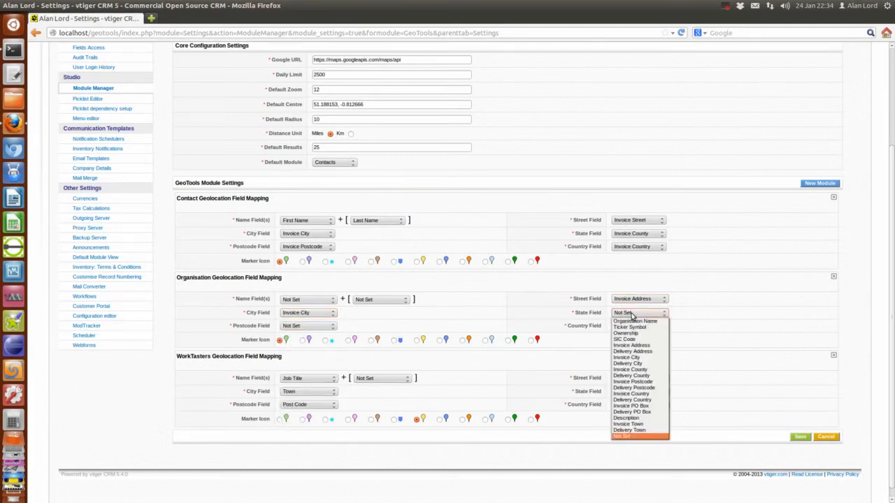
pyautogui.click(646, 369)
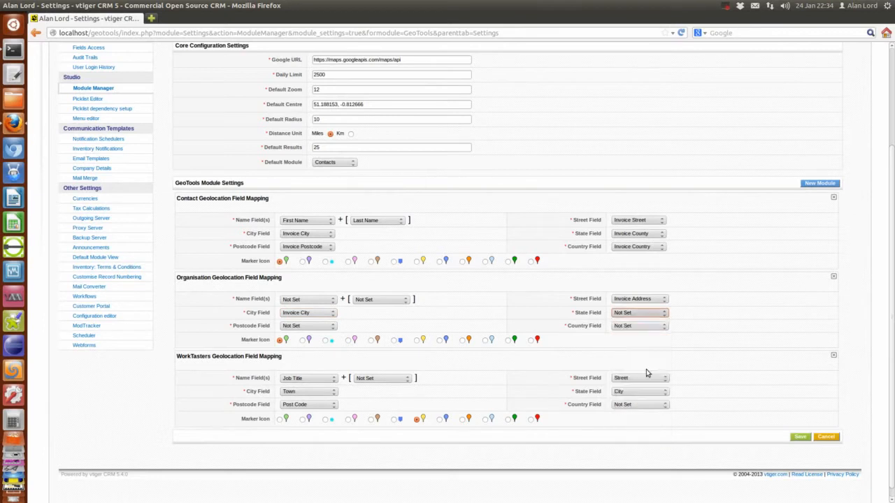
pyautogui.click(308, 327)
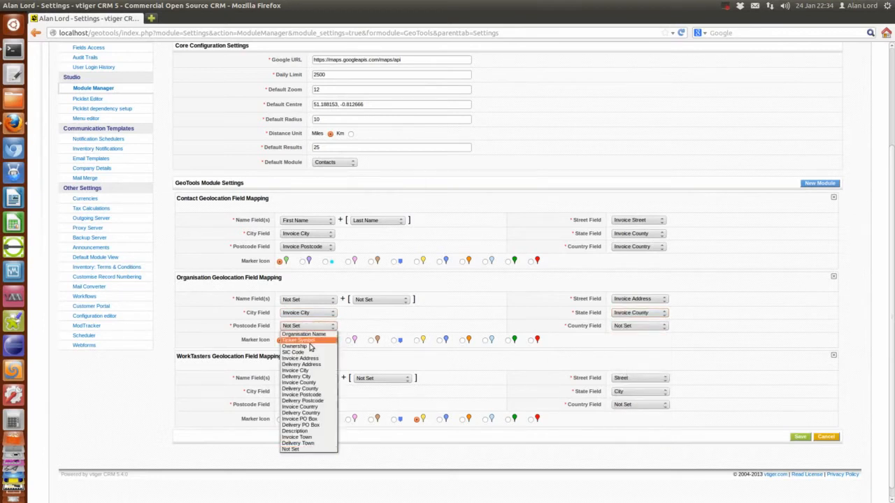
pyautogui.click(319, 395)
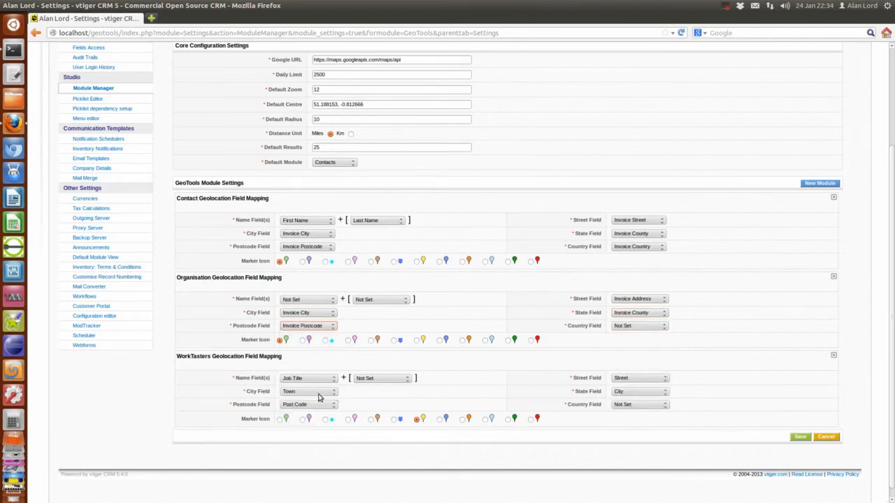
pyautogui.click(635, 327)
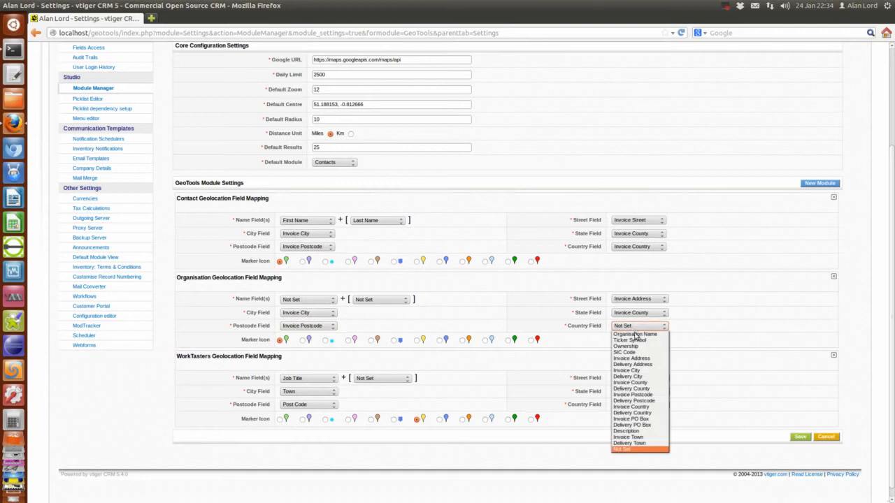
pyautogui.click(652, 407)
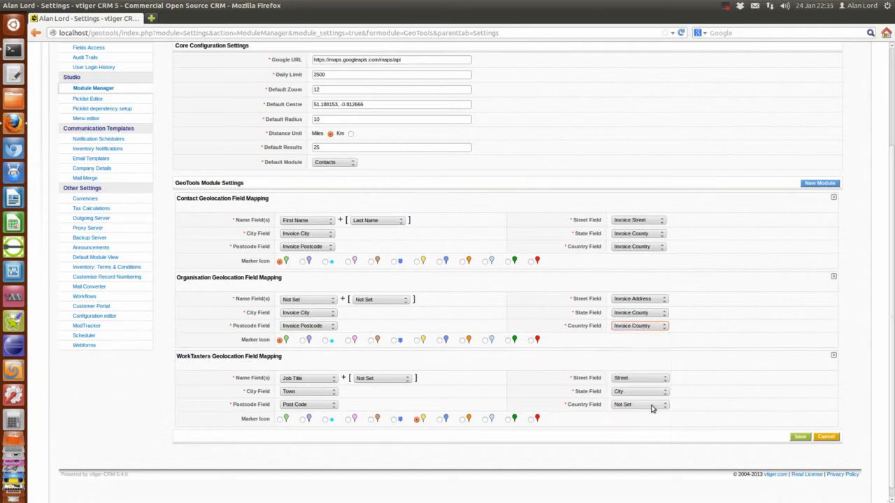
# Step: Set Organisation's first name field to Organisation Name, choose the darker blue pin marker, and save the GeoTools settings
pyautogui.click(302, 301)
pyautogui.click(301, 306)
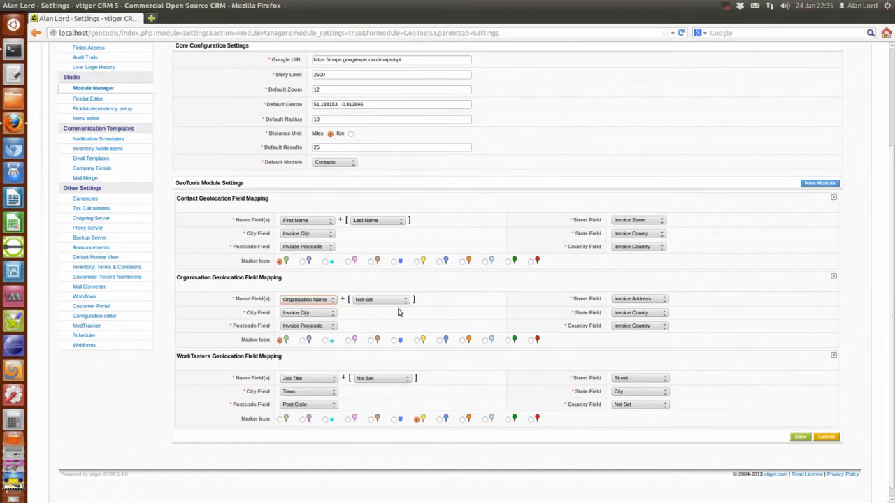
pyautogui.click(303, 344)
pyautogui.click(440, 341)
pyautogui.click(802, 437)
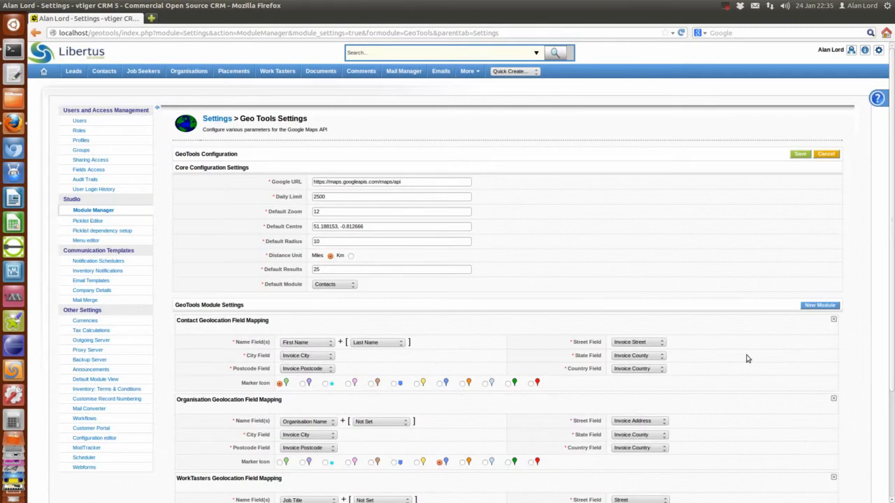
# Step: Add the Job Seekers module to the geocoder database
pyautogui.scroll(-1, 727, 339)
pyautogui.scroll(-1, 728, 339)
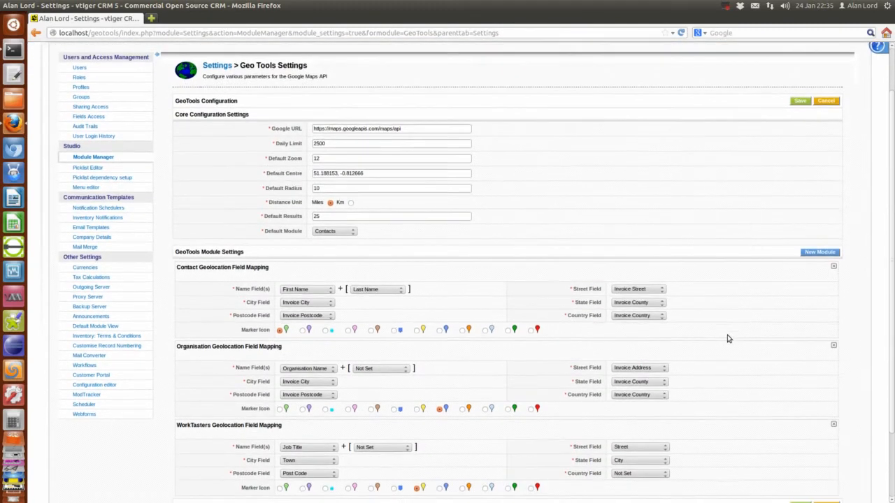
pyautogui.click(818, 252)
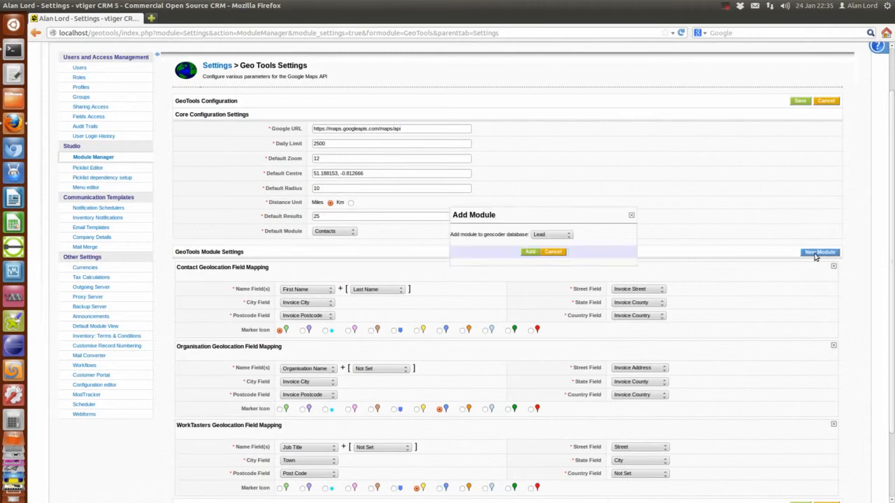
pyautogui.click(552, 235)
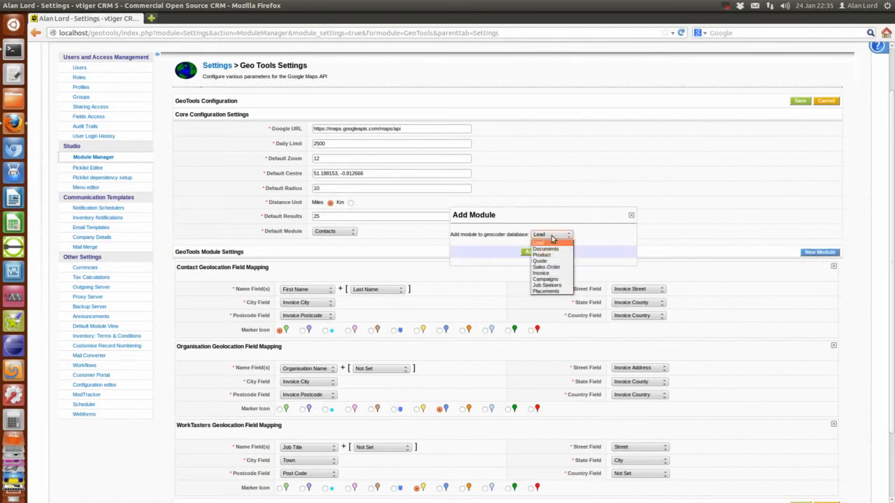
pyautogui.click(553, 287)
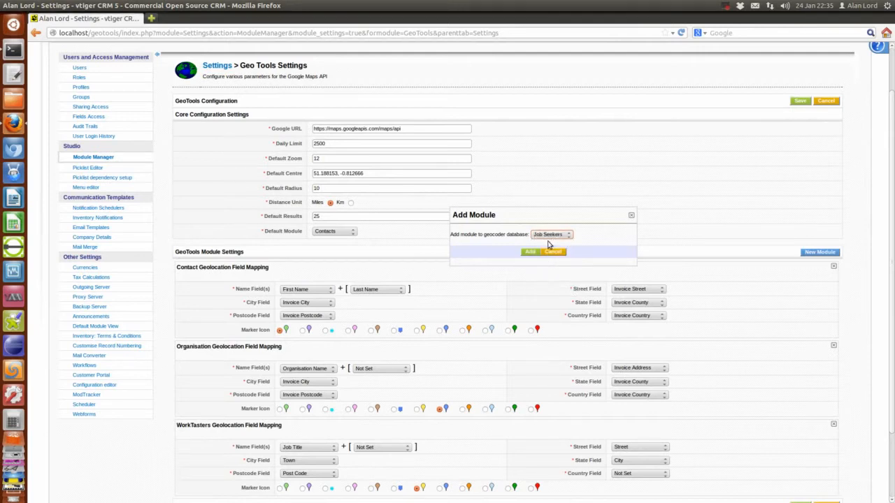
pyautogui.click(528, 252)
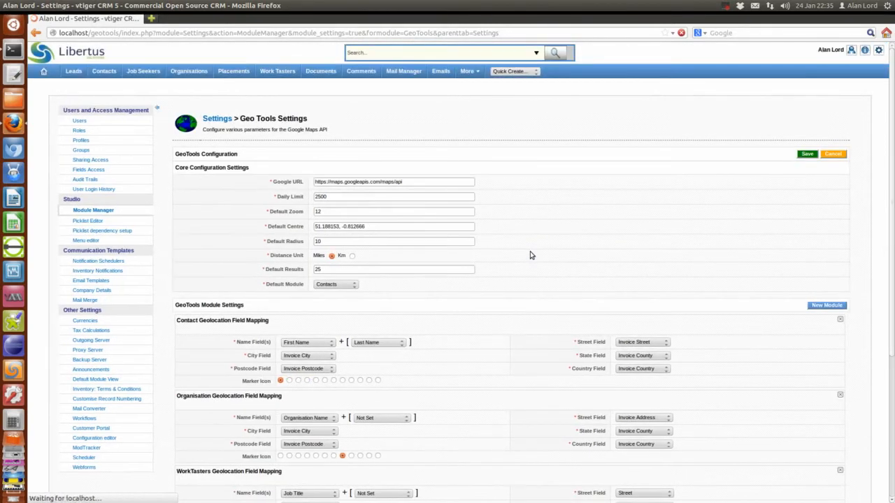
# Step: Set the Job Seekers name fields to First Name plus Last Name
pyautogui.scroll(-5, 530, 256)
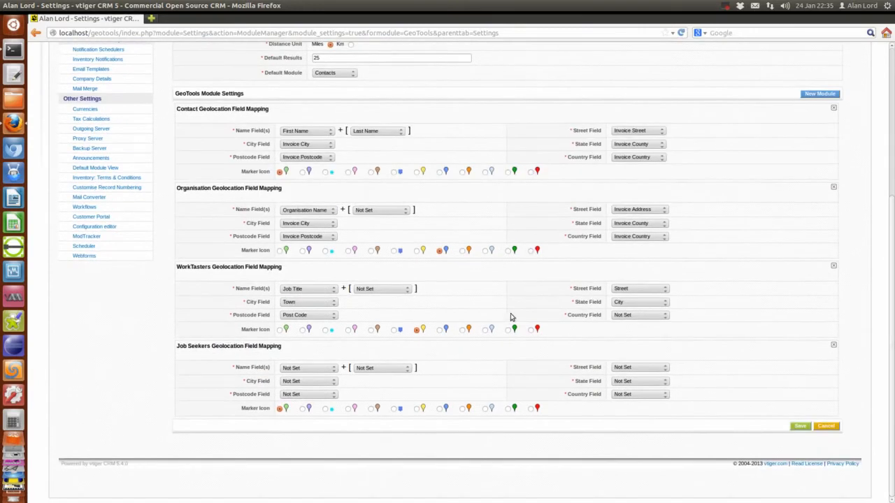
pyautogui.click(321, 370)
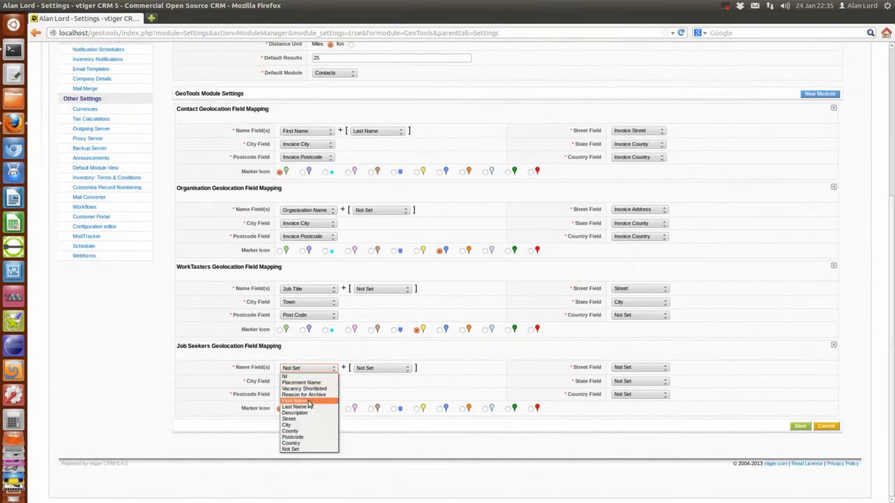
pyautogui.click(311, 397)
pyautogui.click(375, 369)
pyautogui.click(377, 408)
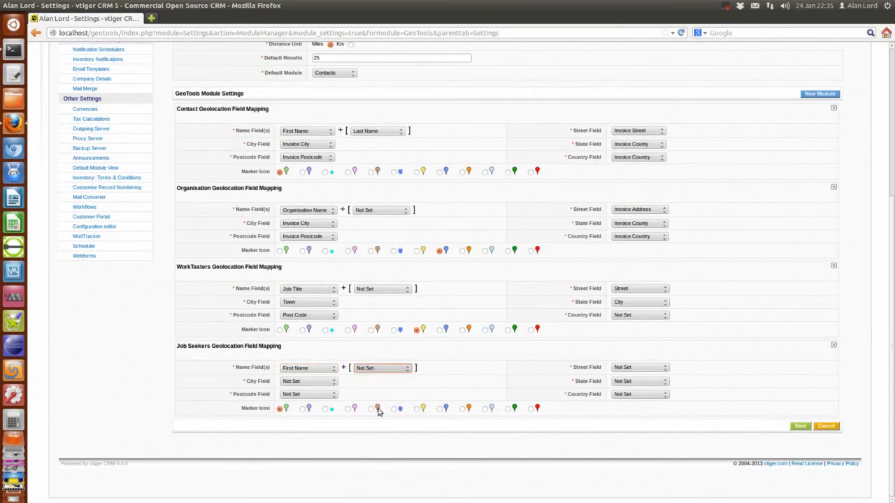
# Step: Map Job Seekers' street to Street, city to City, state to County, postcode to Postcode and country to Country
pyautogui.click(647, 369)
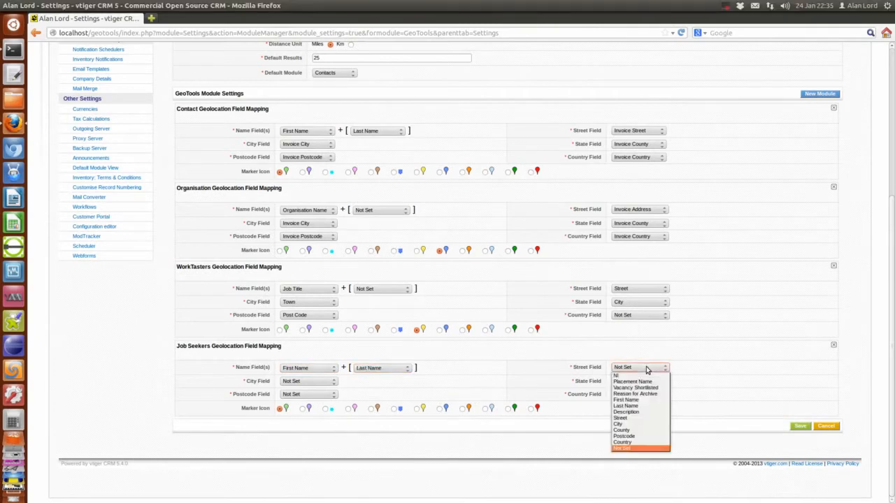
pyautogui.click(644, 410)
pyautogui.click(308, 381)
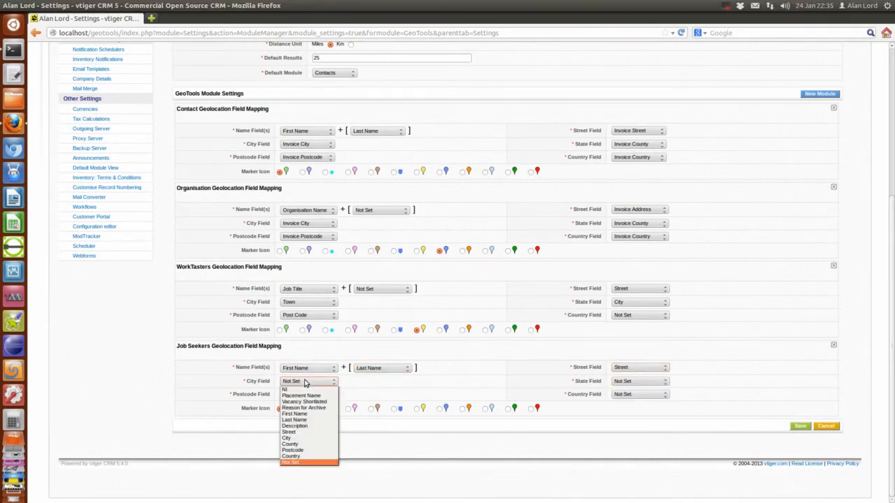
pyautogui.click(308, 427)
pyautogui.click(647, 381)
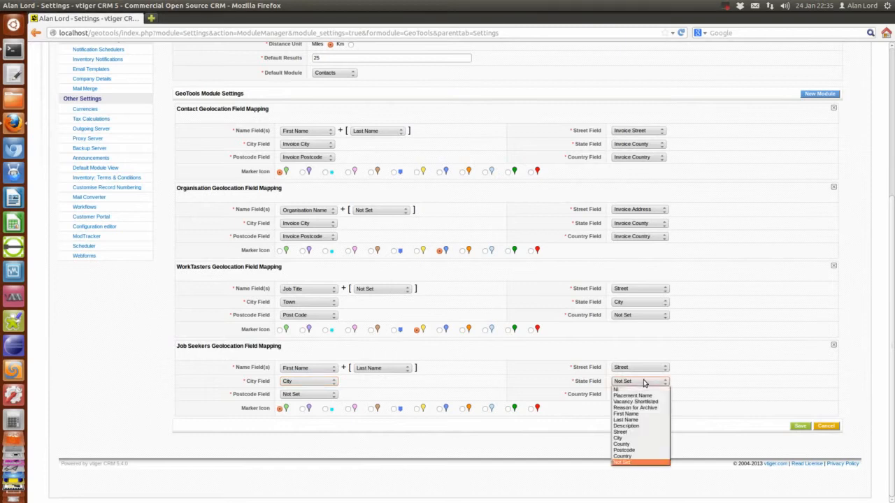
pyautogui.click(637, 446)
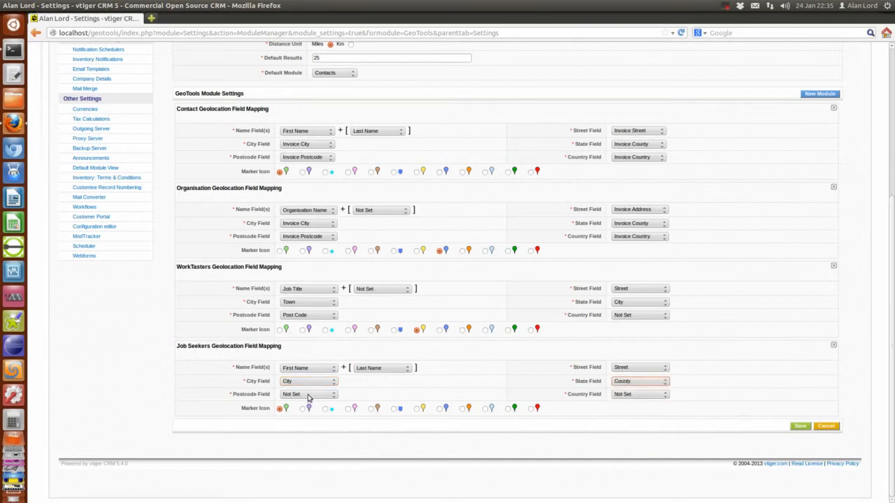
pyautogui.click(307, 394)
pyautogui.click(301, 464)
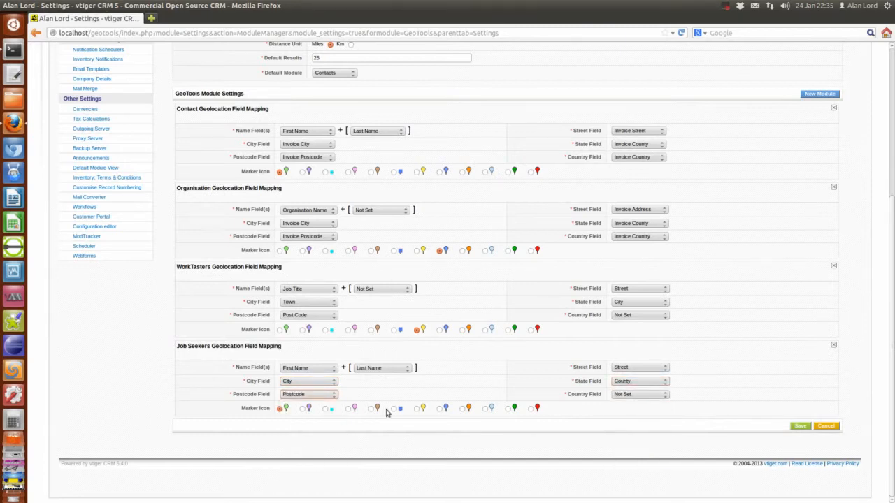
pyautogui.click(636, 396)
pyautogui.click(637, 469)
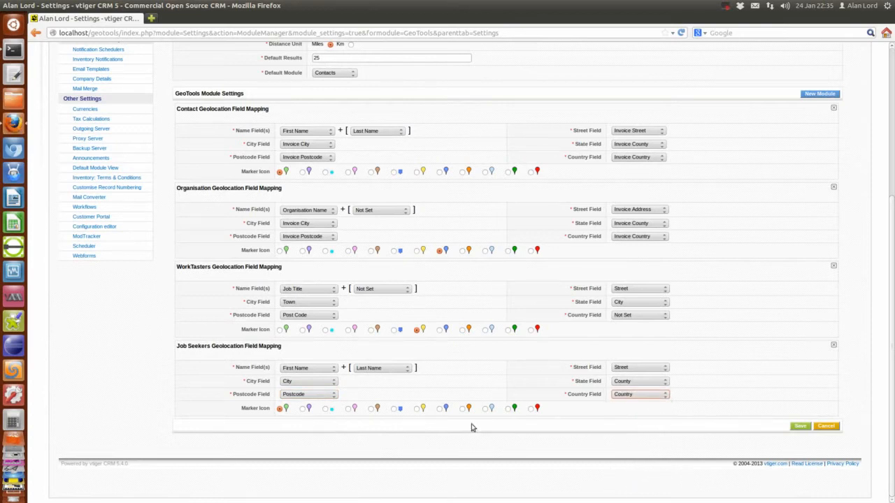
# Step: Choose the red pin marker for Job Seekers and save the GeoTools settings
pyautogui.click(532, 409)
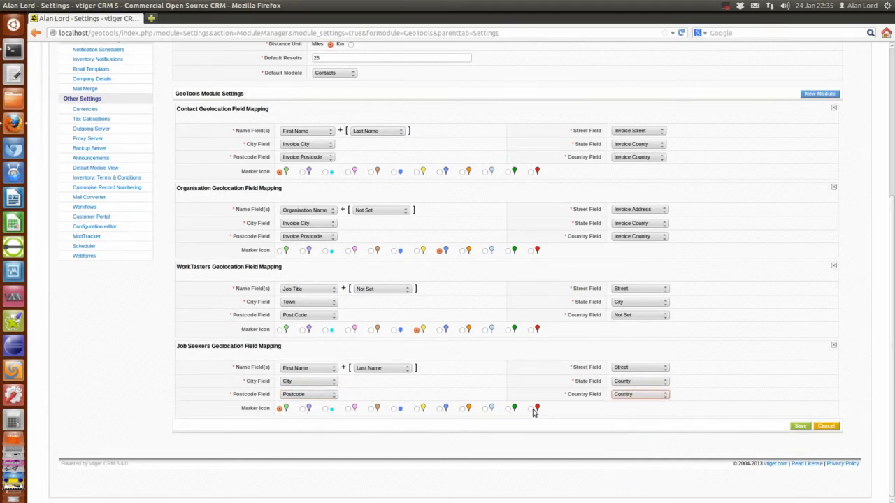
pyautogui.click(800, 427)
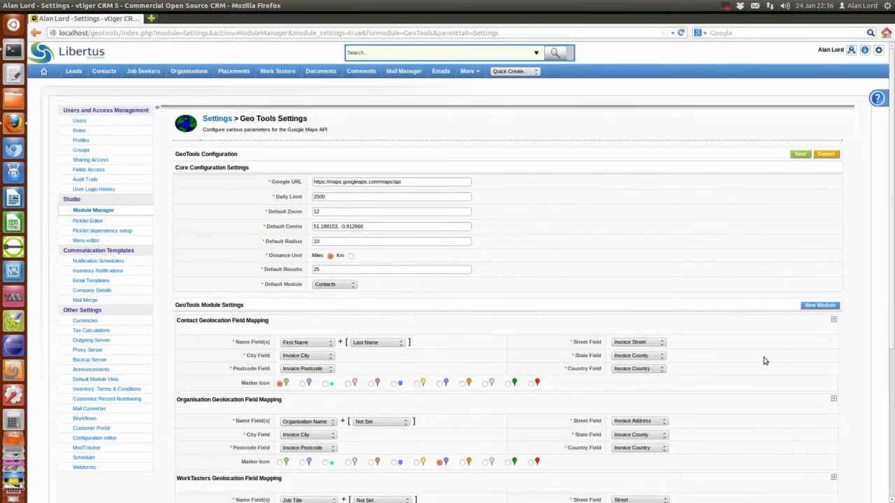
pyautogui.scroll(-5, 764, 361)
pyautogui.scroll(4, 764, 361)
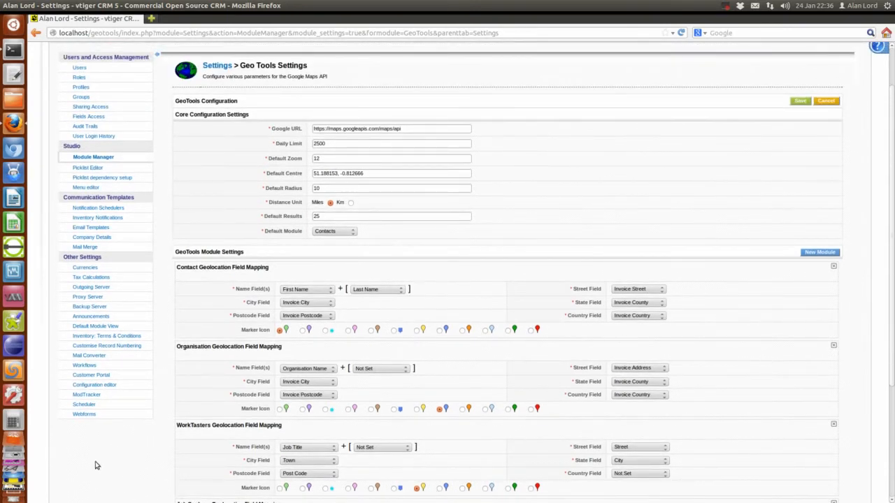
# Step: Open the Scheduler and check the GeoEncoding job's status and recommended frequency, closing its settings without changes
pyautogui.click(83, 405)
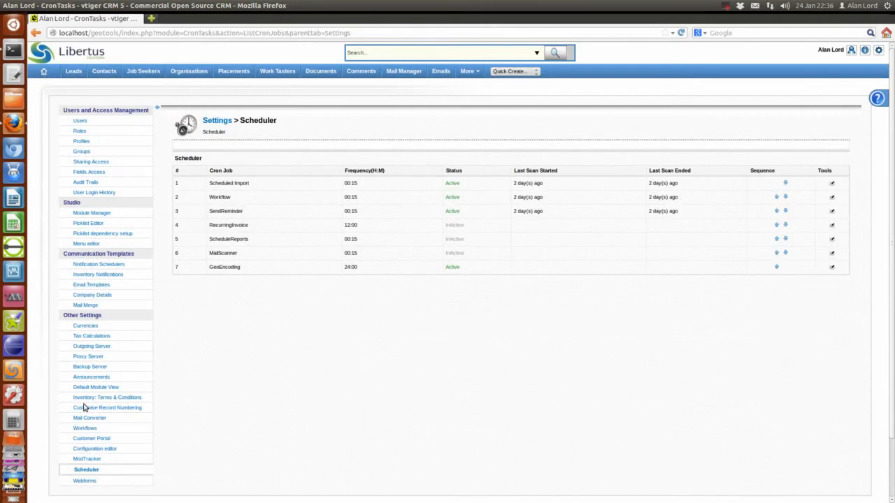
pyautogui.doubleClick(219, 267)
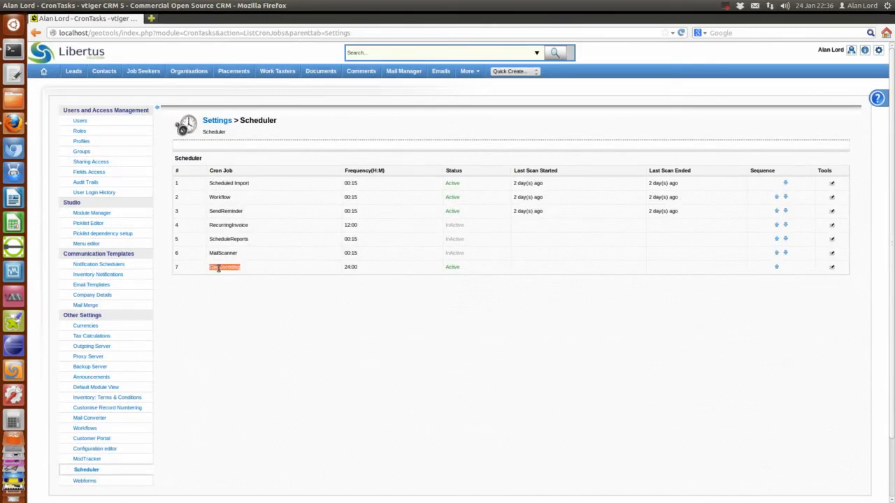
pyautogui.click(832, 268)
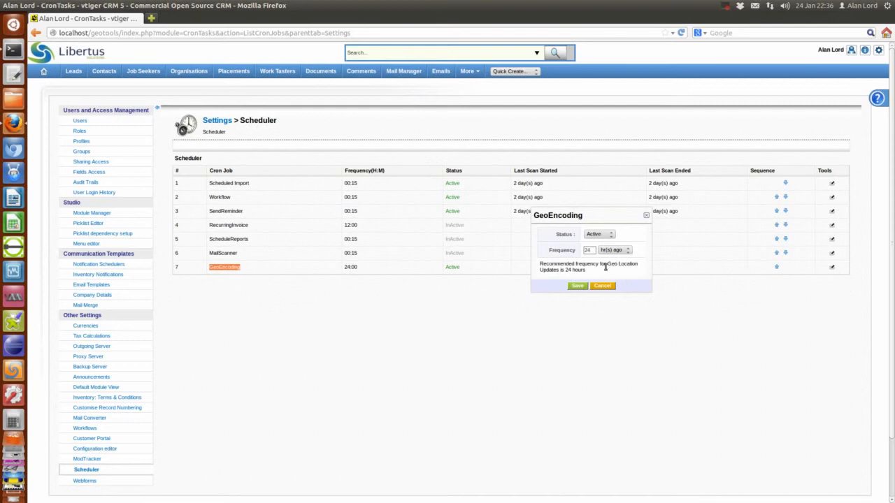
pyautogui.moveTo(593, 273); pyautogui.dragTo(541, 266)
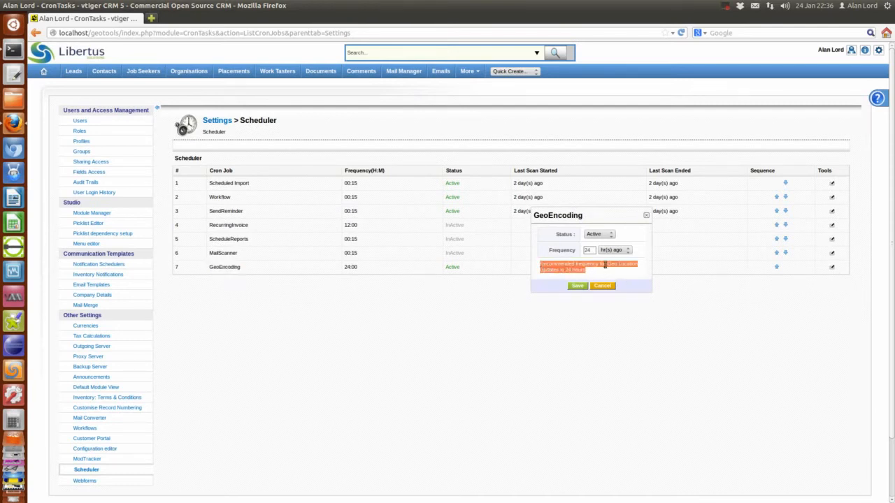
pyautogui.click(604, 286)
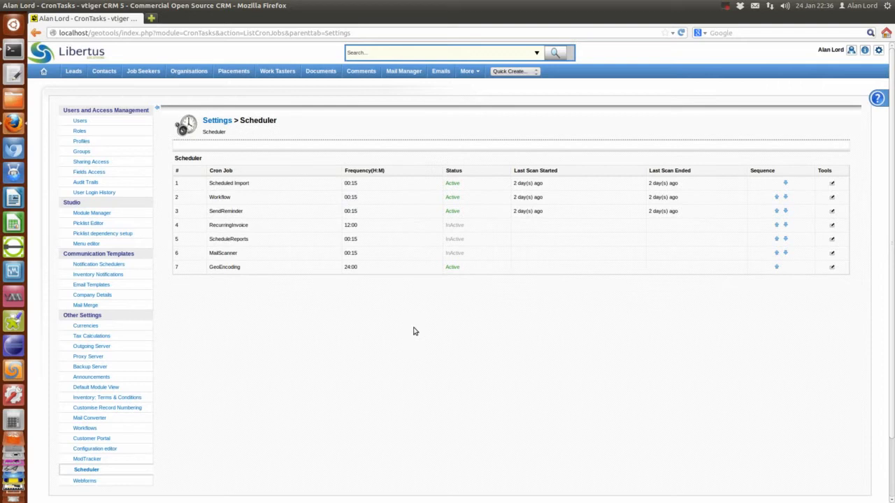
# Step: Return to the Geo Tools settings and review the core configuration and the field mappings of all four modules
pyautogui.hotkey('alt', 'Left')
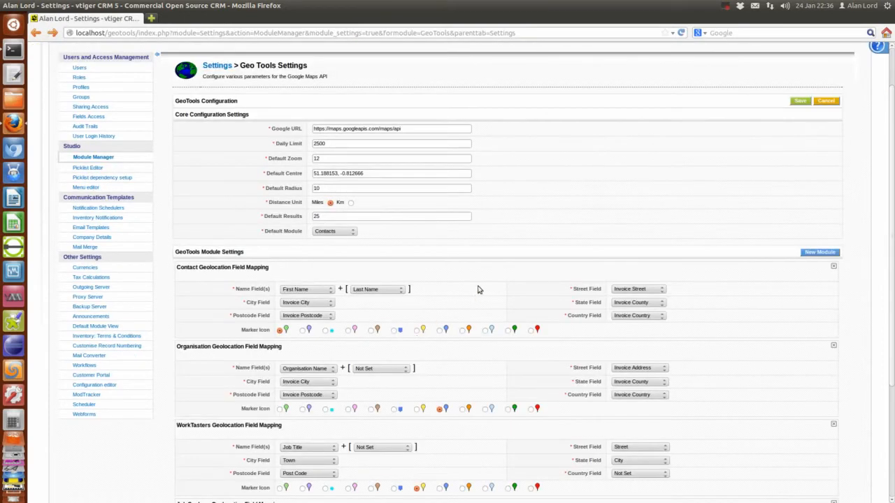
pyautogui.scroll(-1, 478, 289)
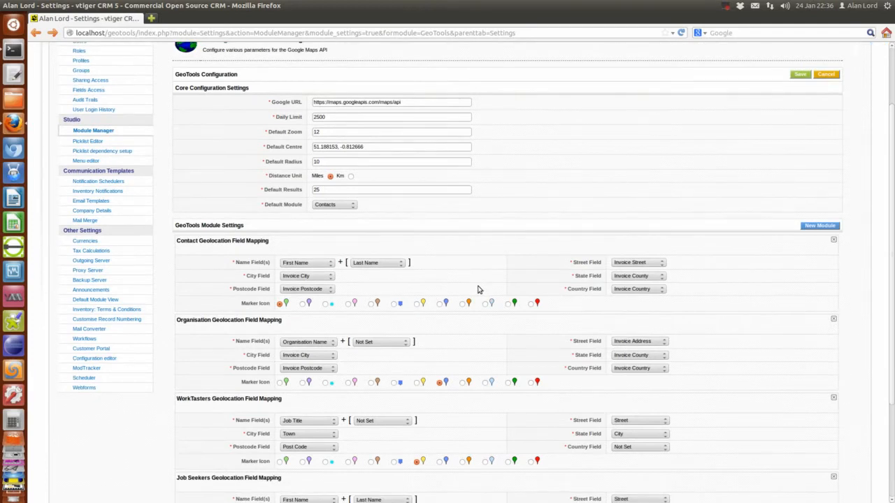
pyautogui.scroll(-1, 479, 289)
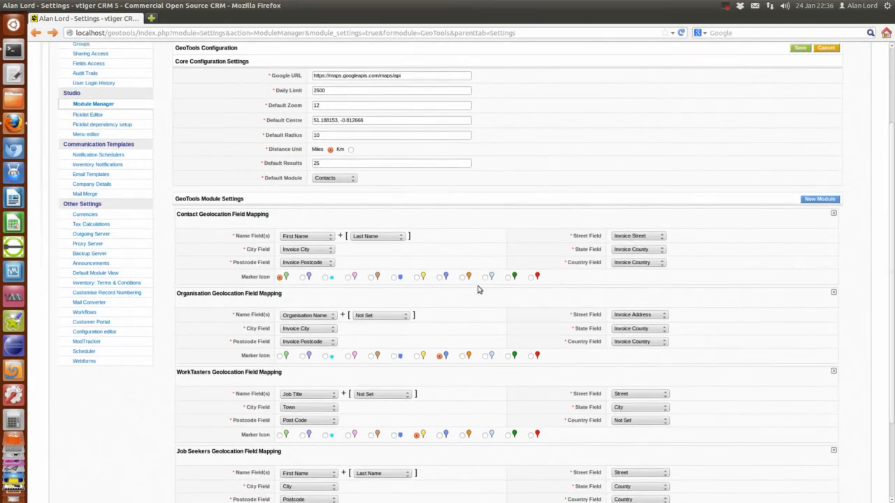
pyautogui.scroll(-1, 478, 289)
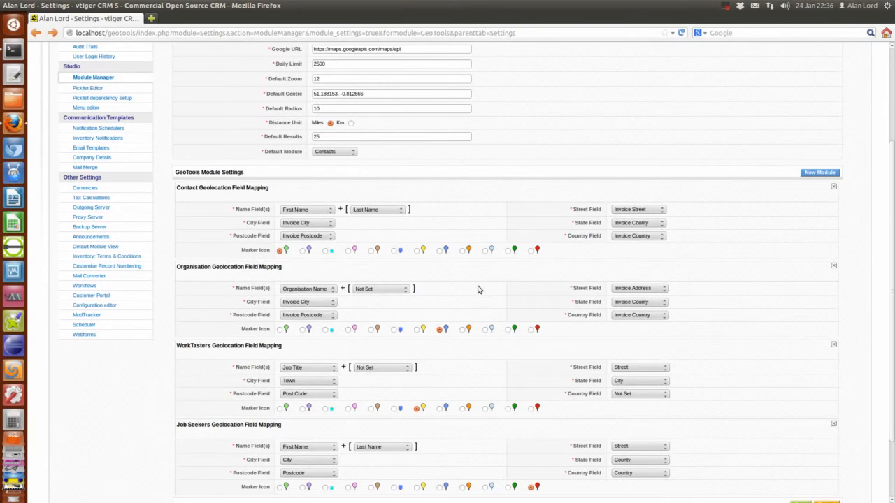
pyautogui.scroll(3, 478, 289)
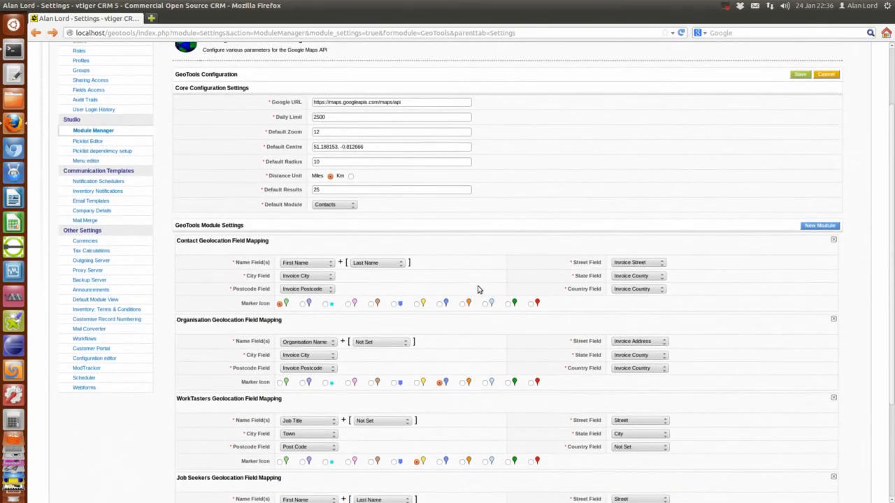
pyautogui.scroll(2, 479, 289)
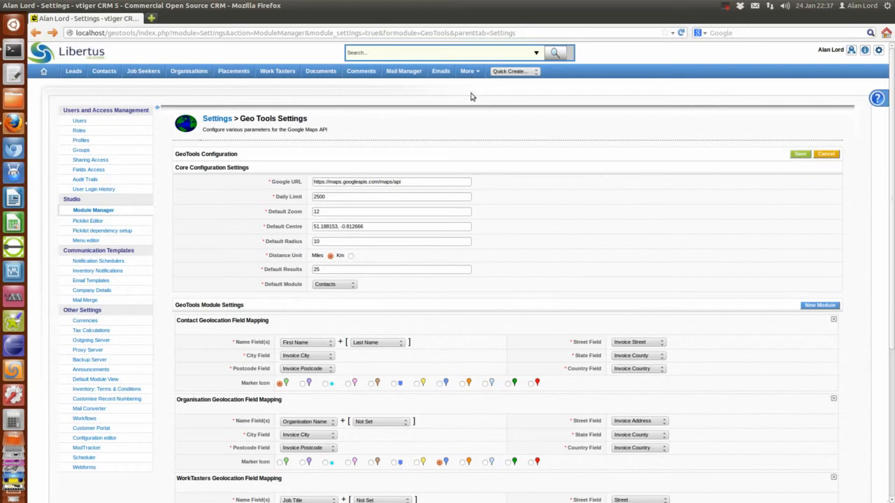
# Step: Open the Geo Tools search and look for Contacts around the map centre HR9 7BQ
pyautogui.moveTo(471, 72)
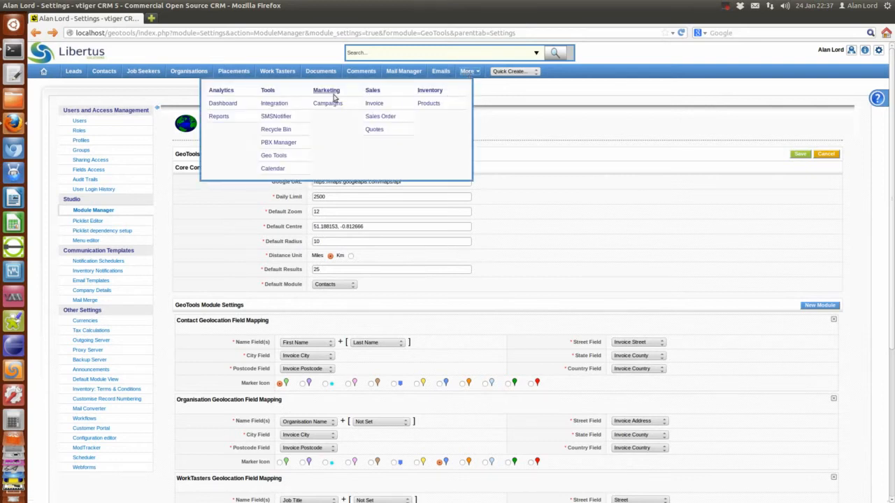
pyautogui.click(275, 158)
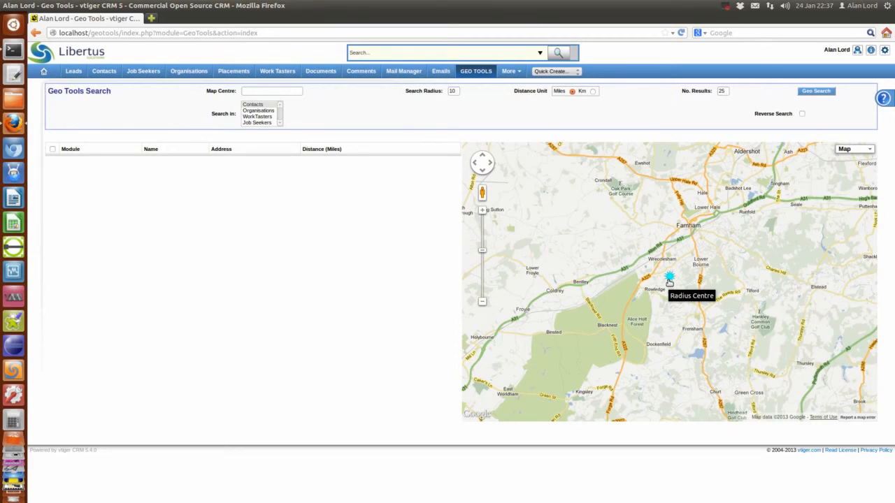
pyautogui.click(269, 91)
pyautogui.write('H')
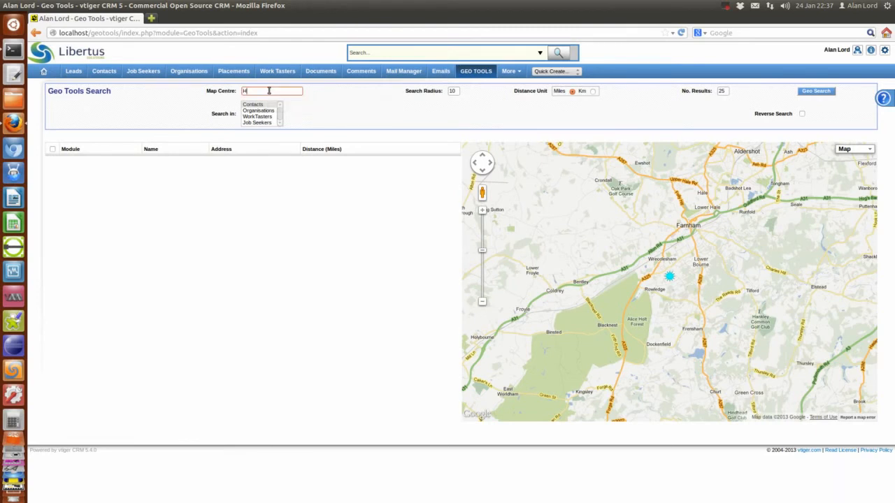
pyautogui.write('R1 7BQ')
pyautogui.click(252, 90)
pyautogui.press('BackSpace')
pyautogui.write('9')
pyautogui.click(822, 93)
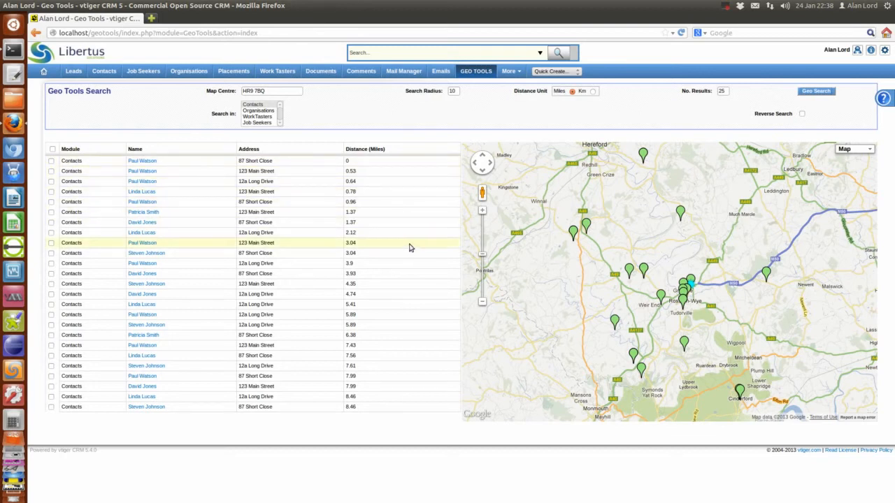
# Step: Search in both Contacts and Organisations around the same map centre and inspect the markers on the map
pyautogui.click(258, 105)
pyautogui.keyDown('ctrl'); pyautogui.click(264, 111); pyautogui.keyUp('ctrl')
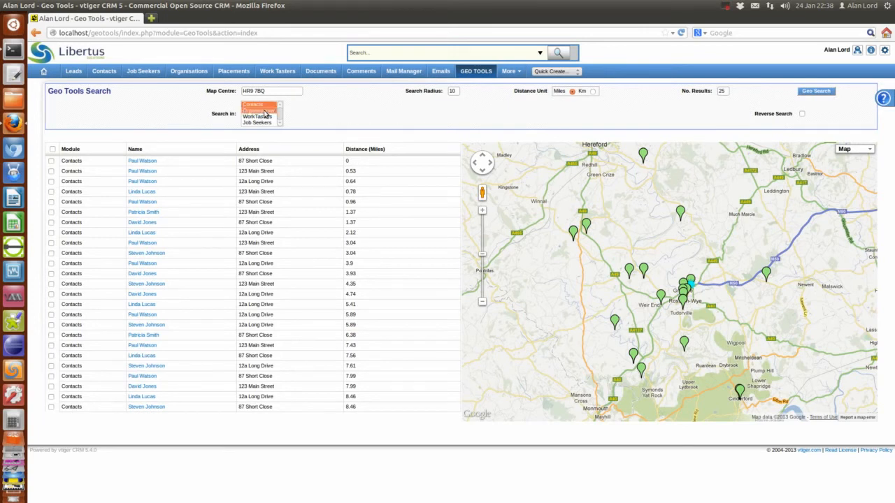
pyautogui.click(816, 92)
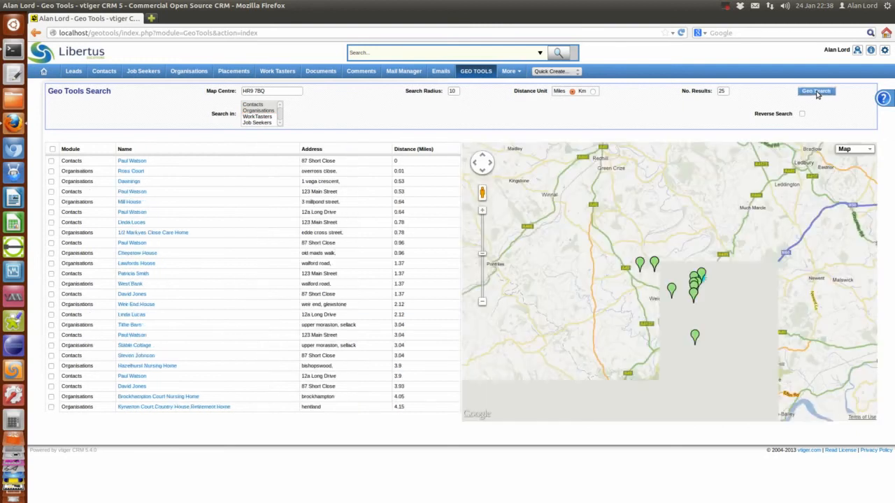
pyautogui.doubleClick(647, 321)
pyautogui.scroll(1, 646, 320)
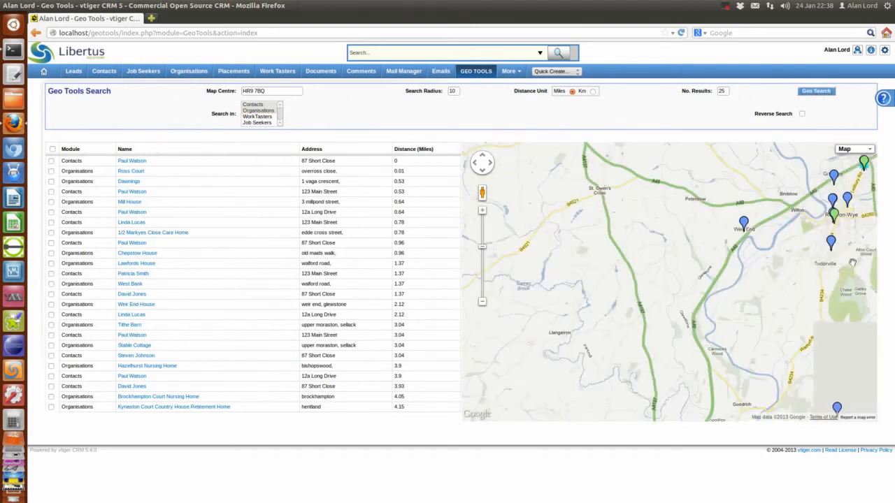
pyautogui.scroll(-1, 855, 260)
pyautogui.scroll(-1, 855, 260)
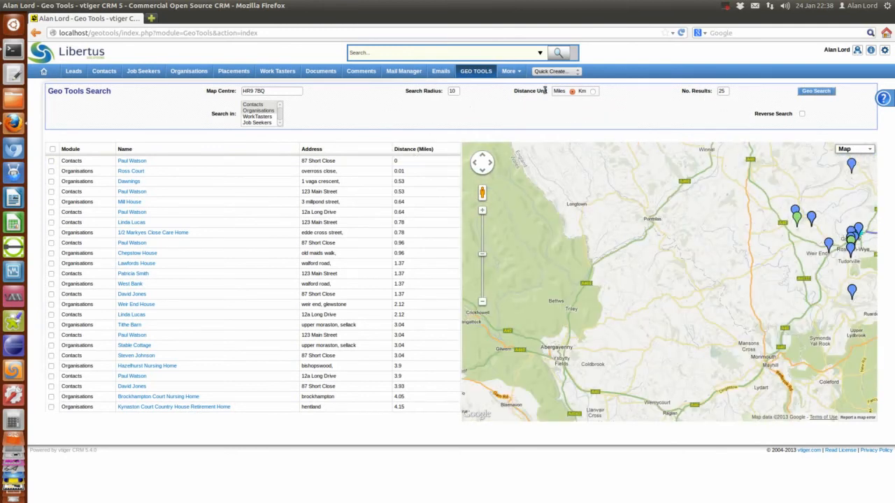
# Step: Set the number of results to 50 and rerun the geo search
pyautogui.moveTo(726, 90); pyautogui.dragTo(703, 98)
pyautogui.write('50')
pyautogui.click(815, 92)
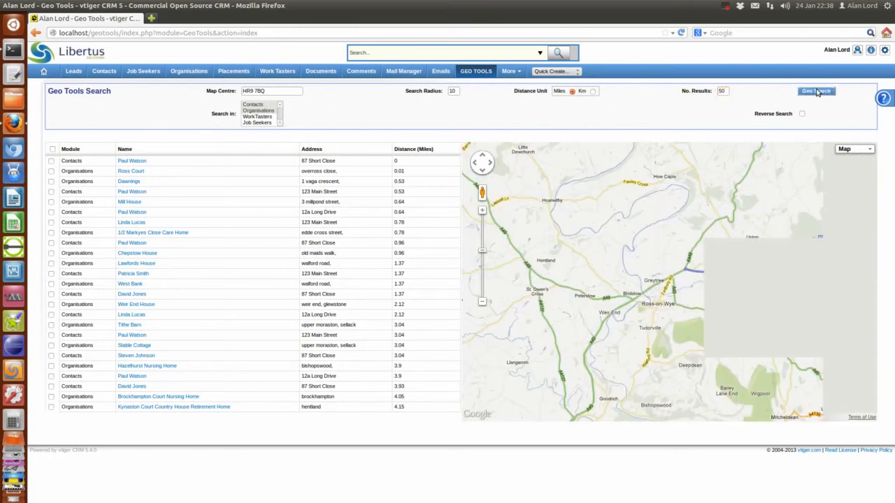
# Step: Set the search radius to 5 miles and rerun the geo search
pyautogui.click(451, 90)
pyautogui.press('BackSpace')
pyautogui.press('BackSpace')
pyautogui.write('52')
pyautogui.press('BackSpace')
pyautogui.click(804, 92)
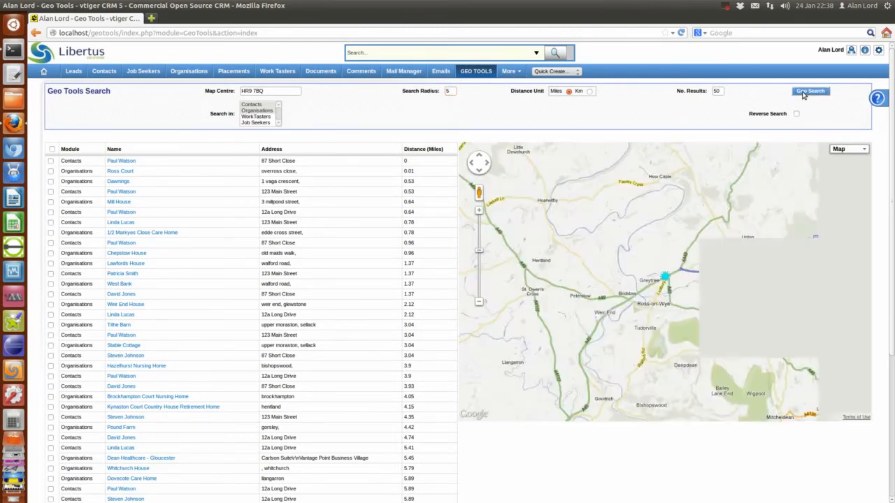
# Step: Locate several contacts and Hazelhurst Nursing Home on the map from the results list, and check the blue marker north of Ross-on-Wye, closing its info window
pyautogui.click(244, 216)
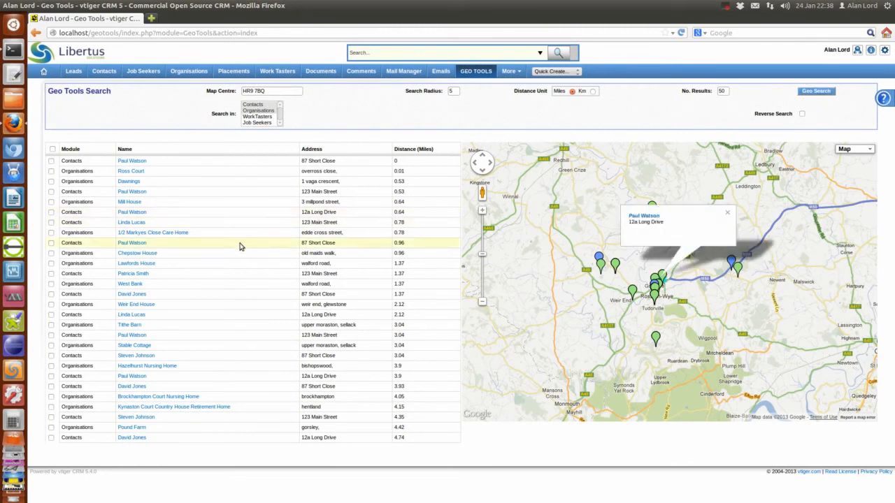
pyautogui.click(240, 244)
pyautogui.click(250, 314)
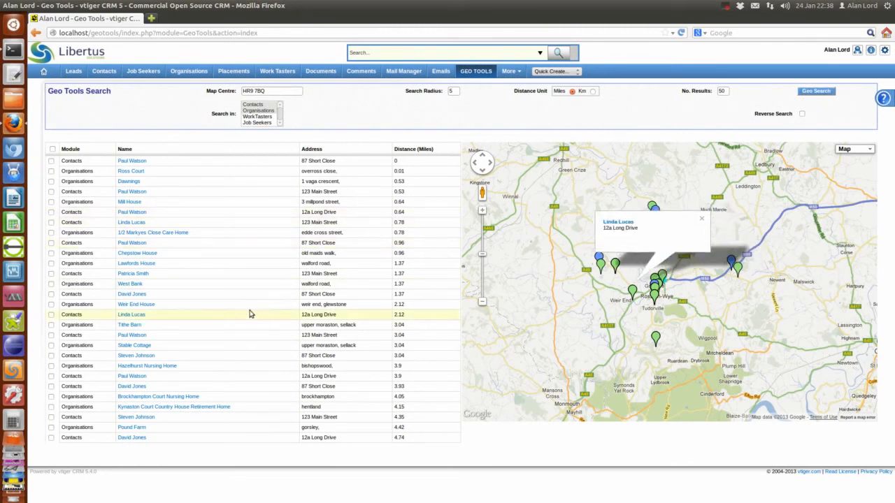
pyautogui.click(251, 368)
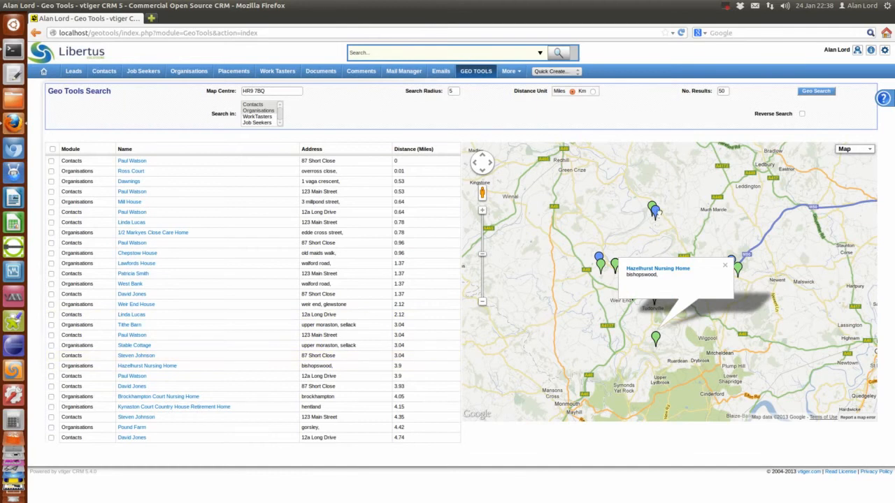
pyautogui.click(656, 210)
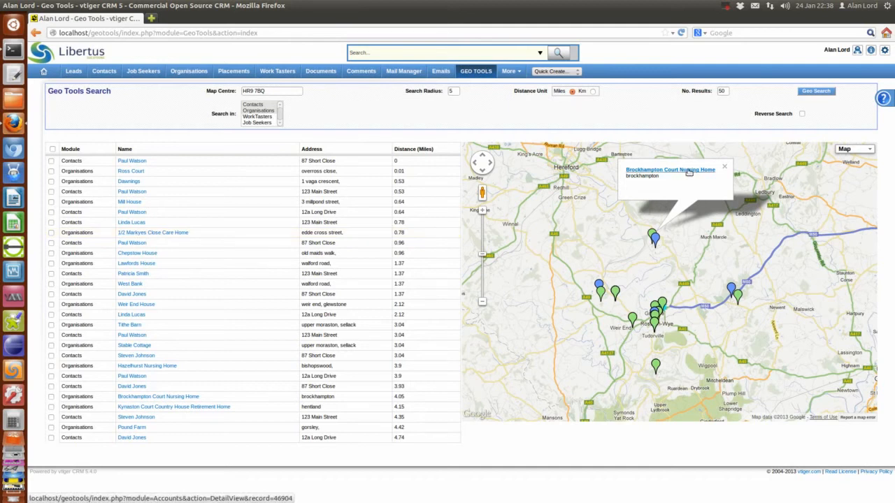
pyautogui.click(724, 167)
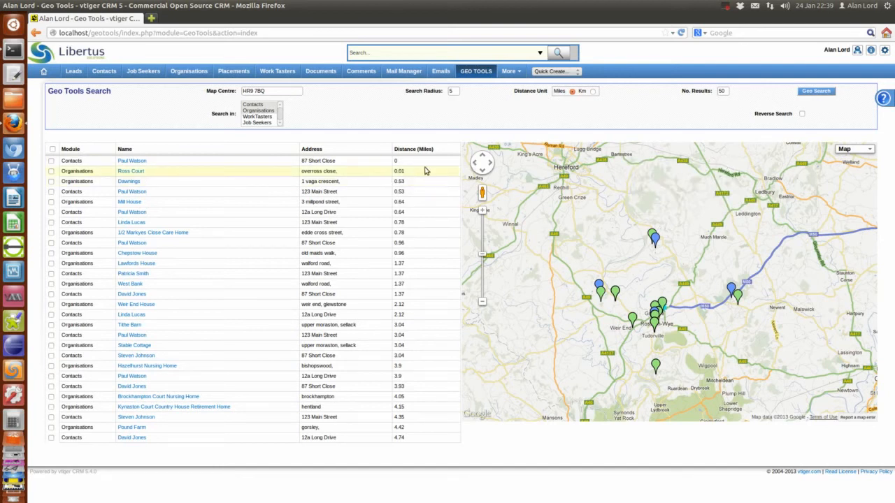
# Step: Add Job Seekers to the searched modules alongside Contacts and Organisations and rerun the geo search
pyautogui.keyDown('ctrl'); pyautogui.click(264, 123); pyautogui.keyUp('ctrl')
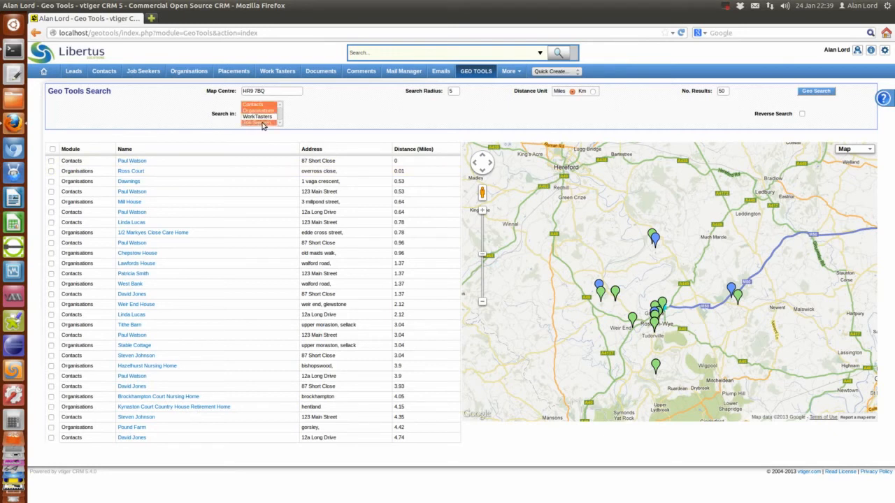
pyautogui.click(818, 92)
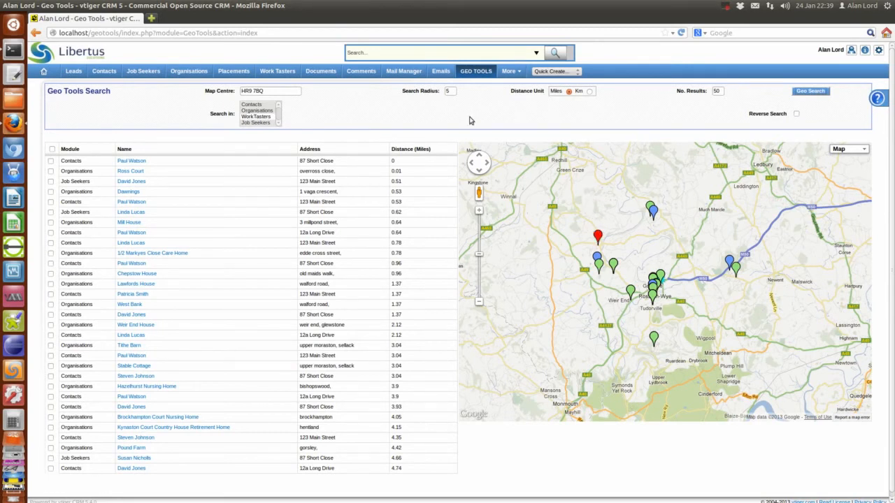
# Step: Run a radius search from the GeoTools Vacancy work taster record, covering both Contacts and Job Seekers
pyautogui.click(281, 72)
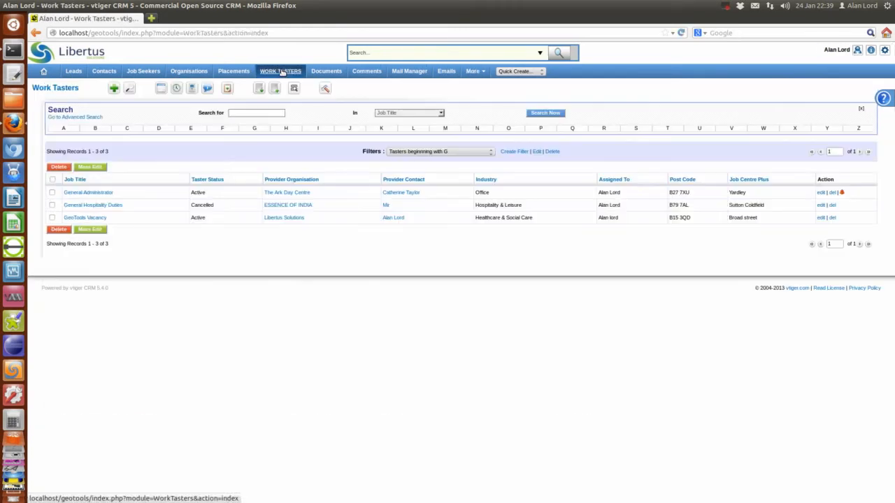
pyautogui.click(78, 220)
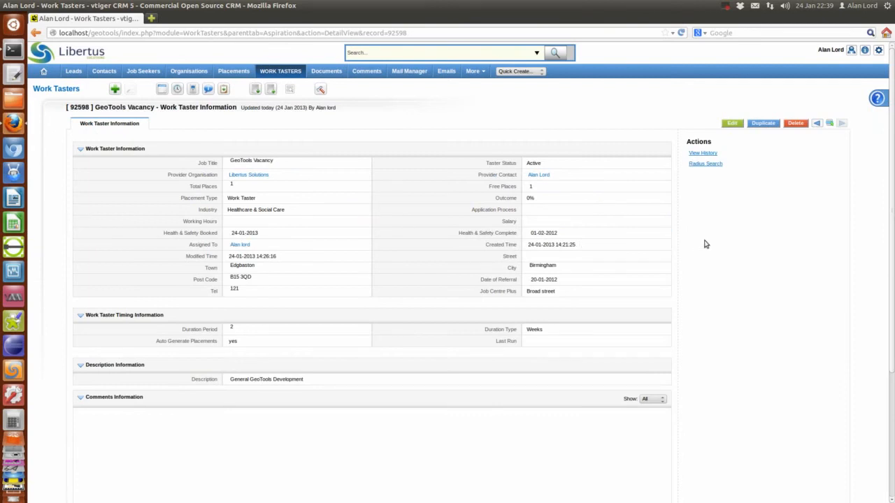
pyautogui.click(706, 165)
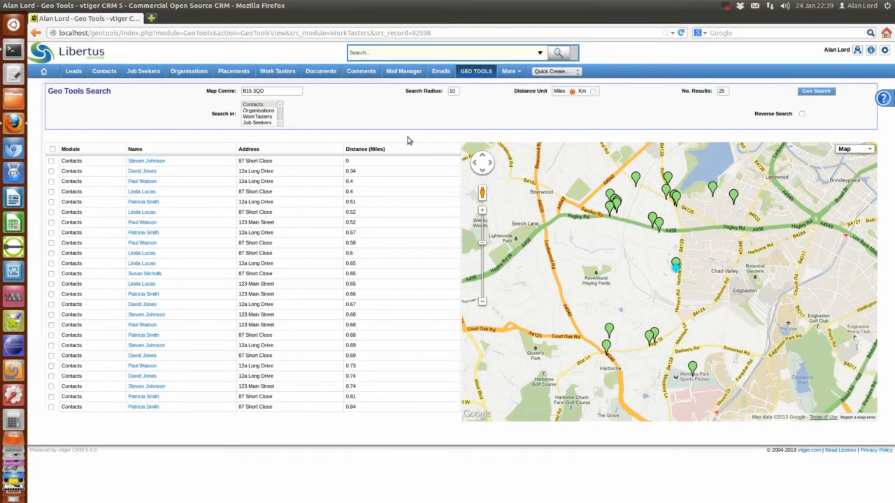
pyautogui.keyDown('ctrl'); pyautogui.click(256, 123); pyautogui.keyUp('ctrl')
pyautogui.click(815, 92)
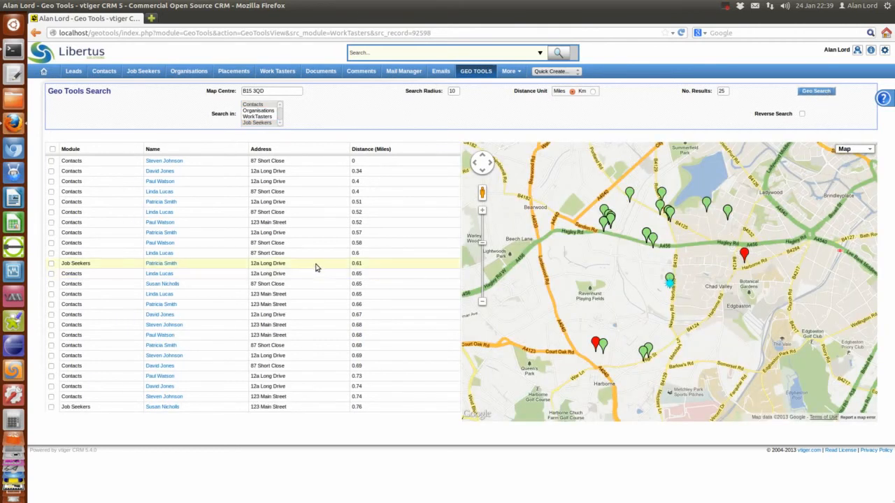
# Step: Locate the nearest job seeker and two contacts on the map from the results list, closing the last info window
pyautogui.click(315, 268)
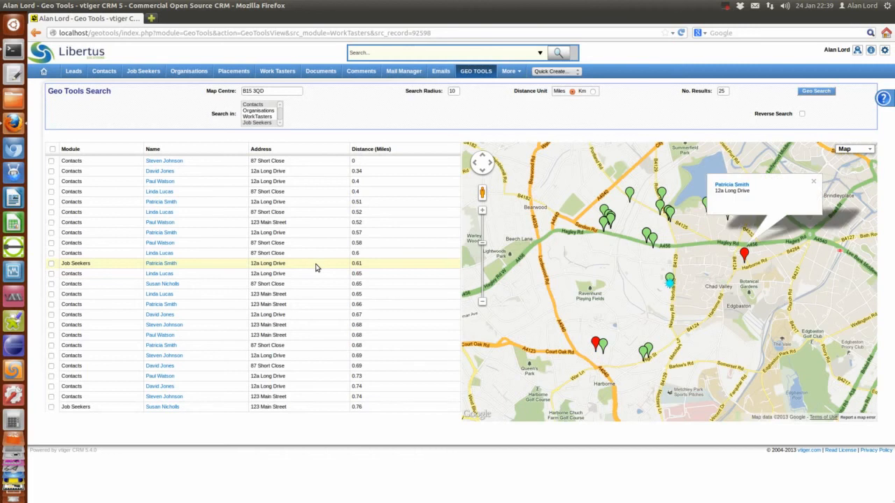
pyautogui.click(315, 176)
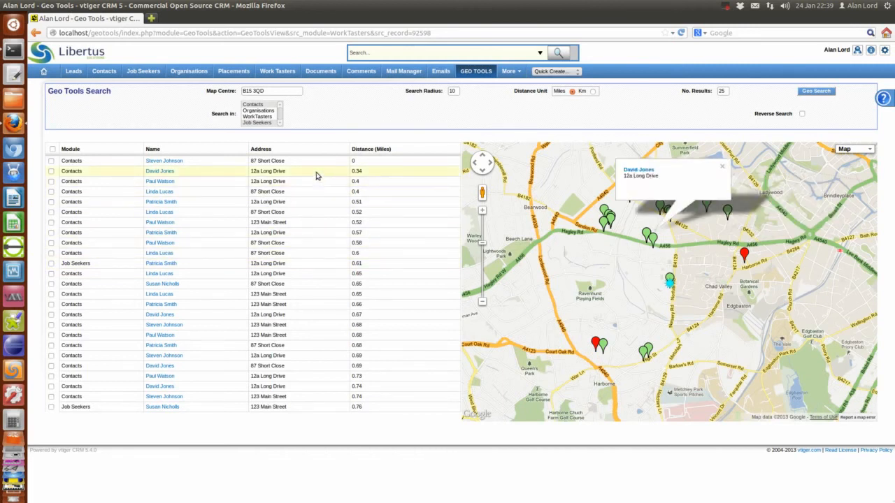
pyautogui.click(313, 217)
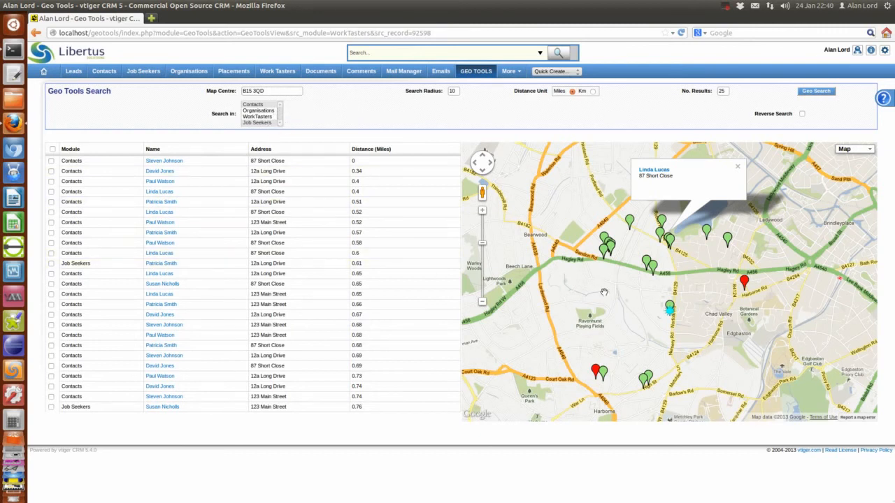
pyautogui.click(737, 167)
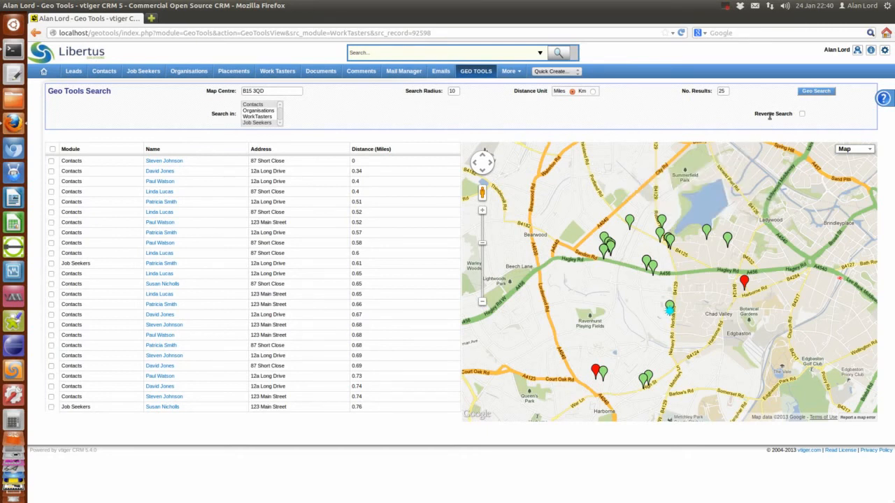
# Step: Enable Reverse Search, add Organisations to the searched modules and rerun the geo search
pyautogui.click(802, 115)
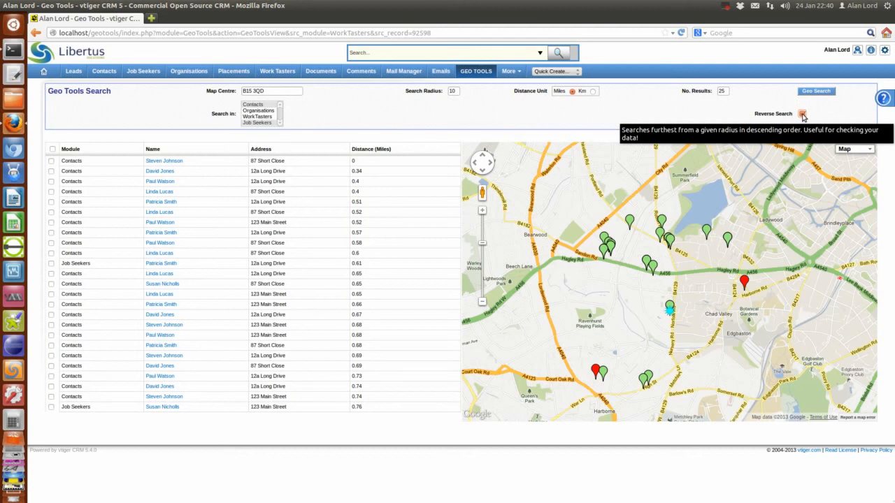
pyautogui.keyDown('ctrl'); pyautogui.click(259, 112); pyautogui.keyUp('ctrl')
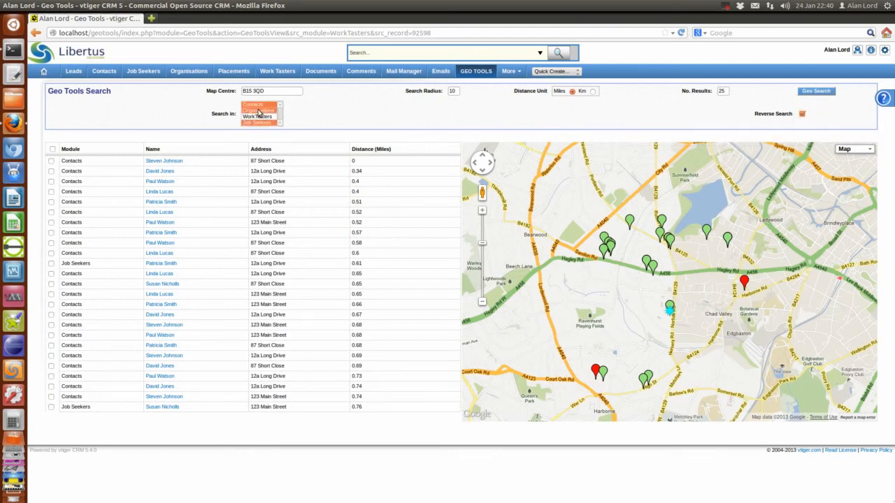
pyautogui.click(817, 91)
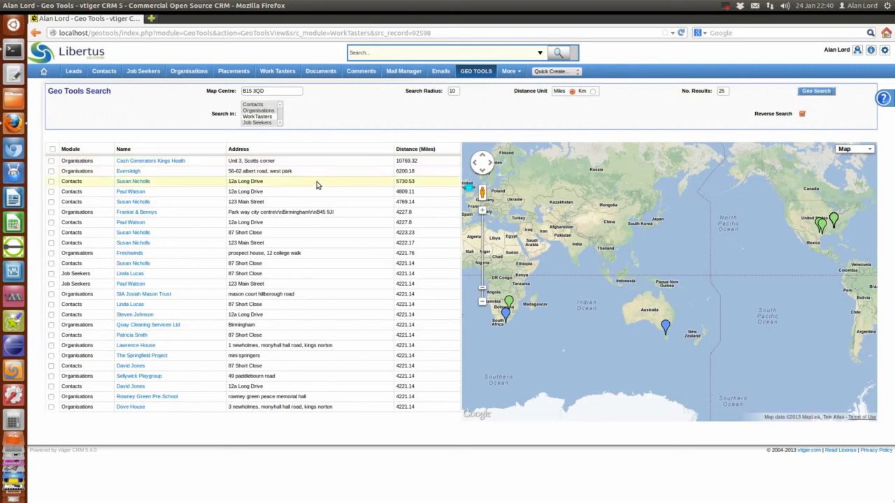
# Step: Inspect the furthest records on the world map, checking Cash Generators Kings Heath in Australia and the South African and US markers
pyautogui.click(366, 163)
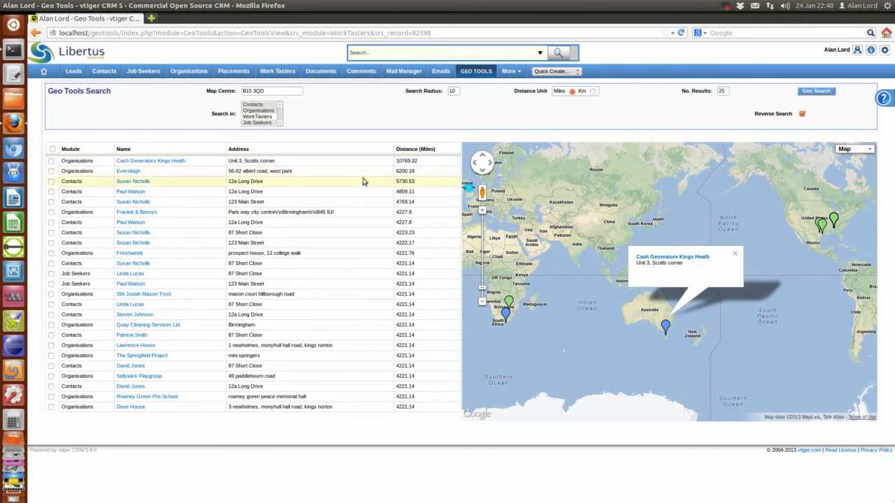
pyautogui.click(505, 315)
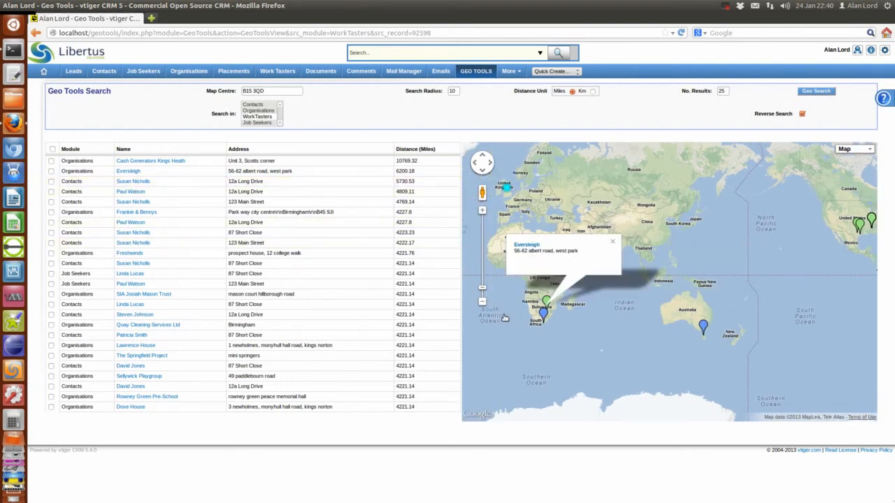
pyautogui.click(859, 225)
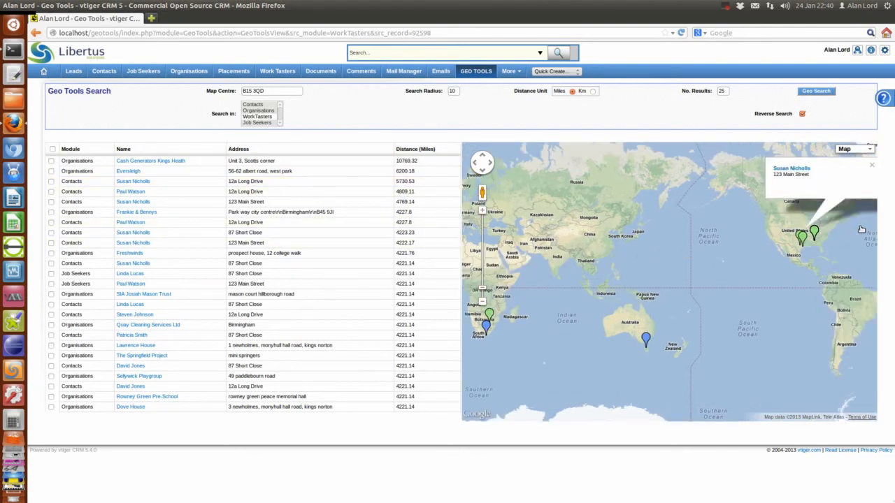
pyautogui.click(639, 340)
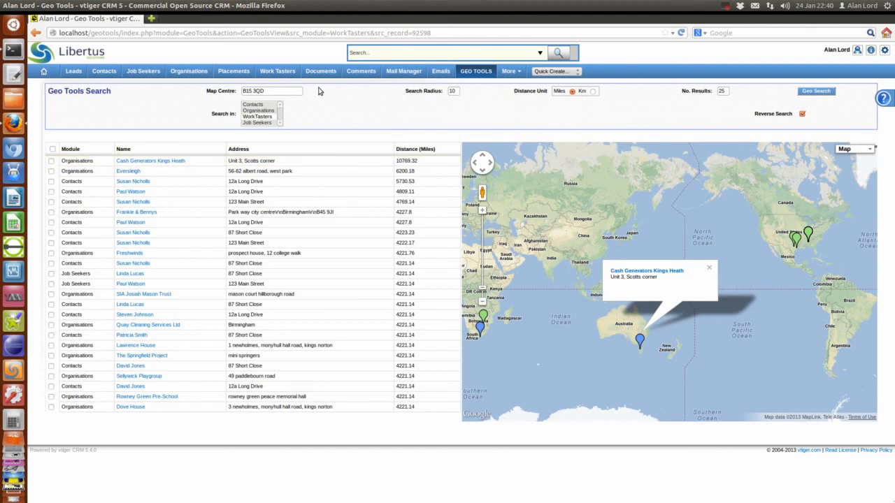
# Step: Turn off Reverse Search and rerun the geo search, first across the selected modules and again for Organisations only
pyautogui.click(802, 113)
pyautogui.click(815, 93)
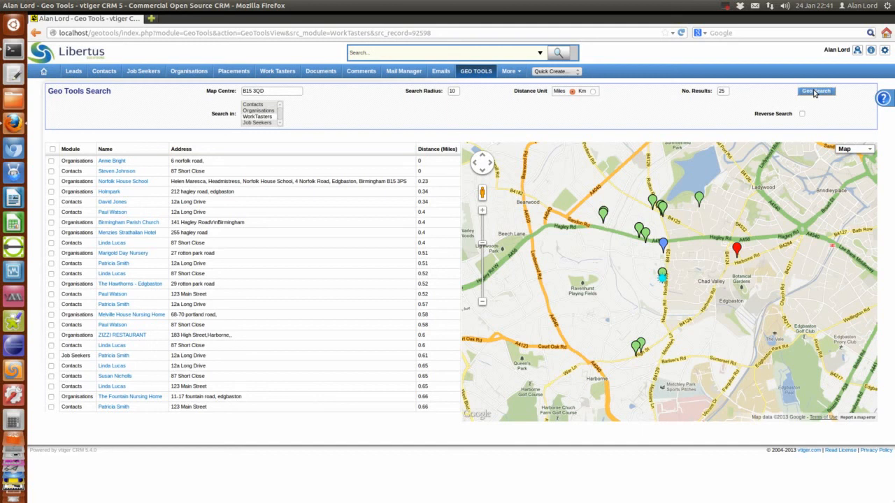
pyautogui.click(266, 111)
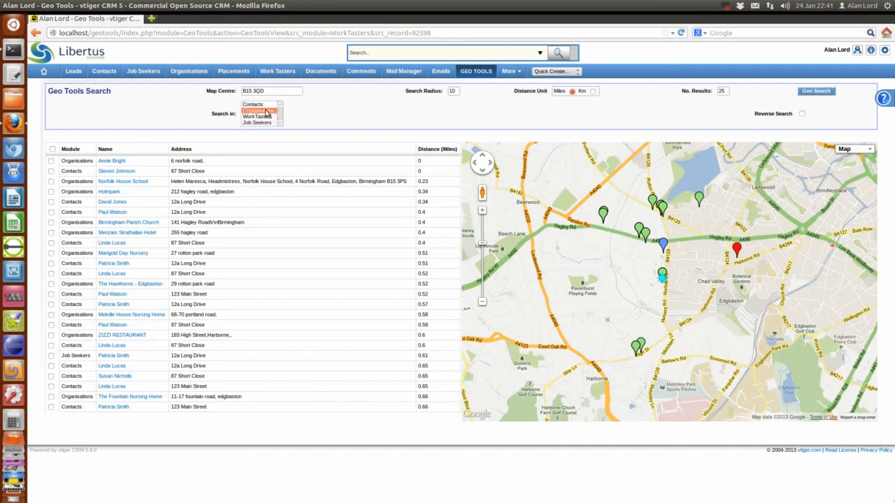
pyautogui.click(809, 95)
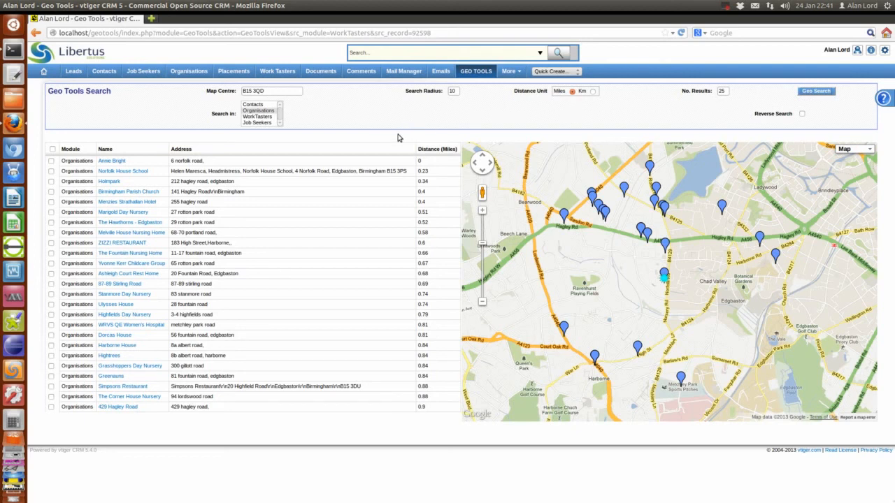
# Step: Restrict the geo search to Contacts only and locate two of the listed contacts on the map
pyautogui.click(265, 105)
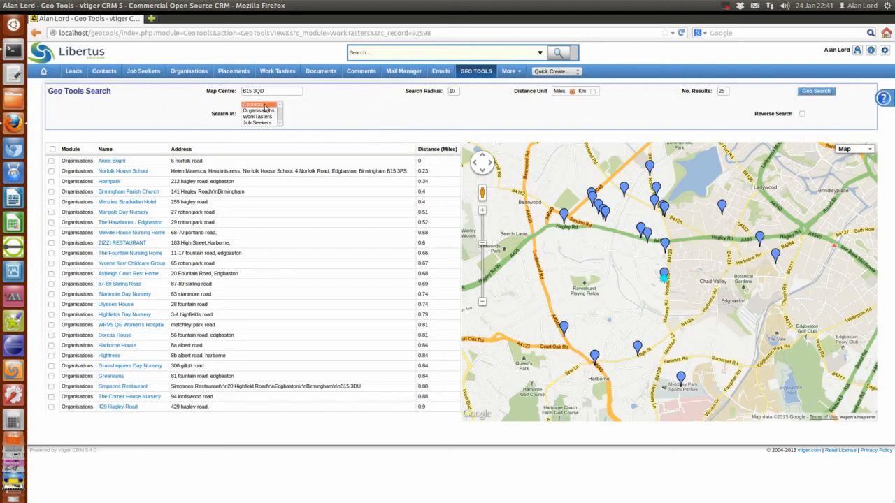
pyautogui.click(818, 92)
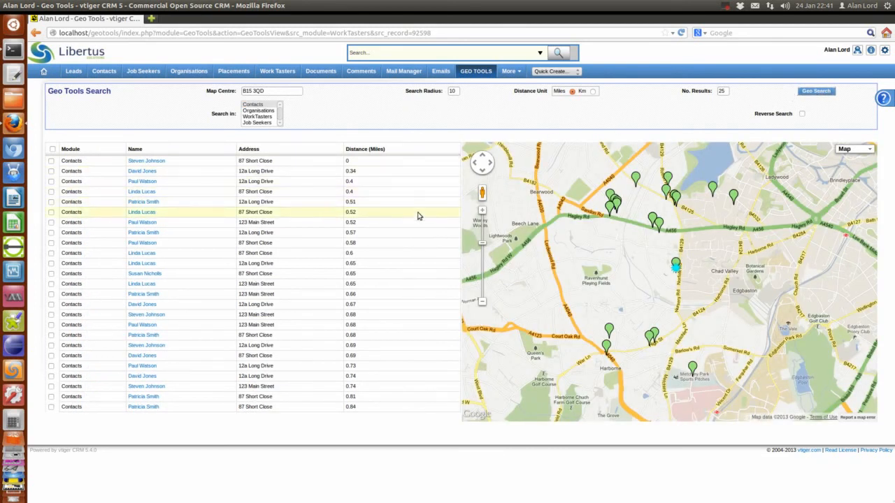
pyautogui.click(409, 358)
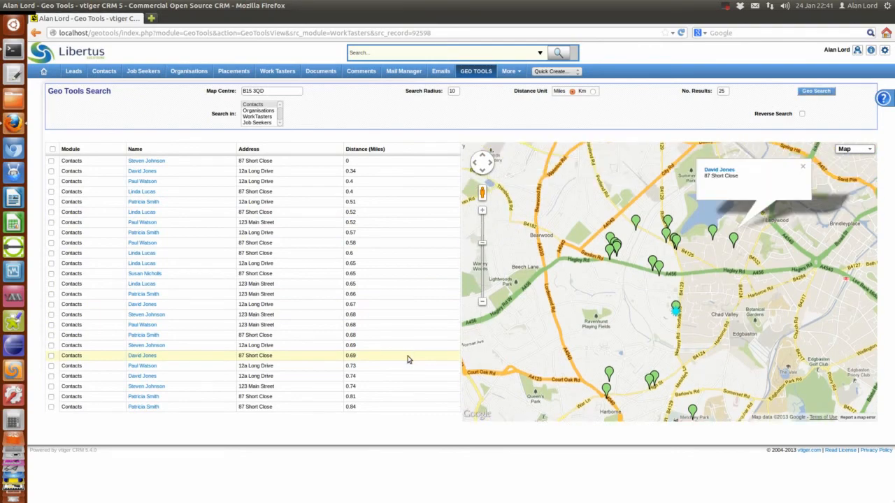
pyautogui.click(402, 246)
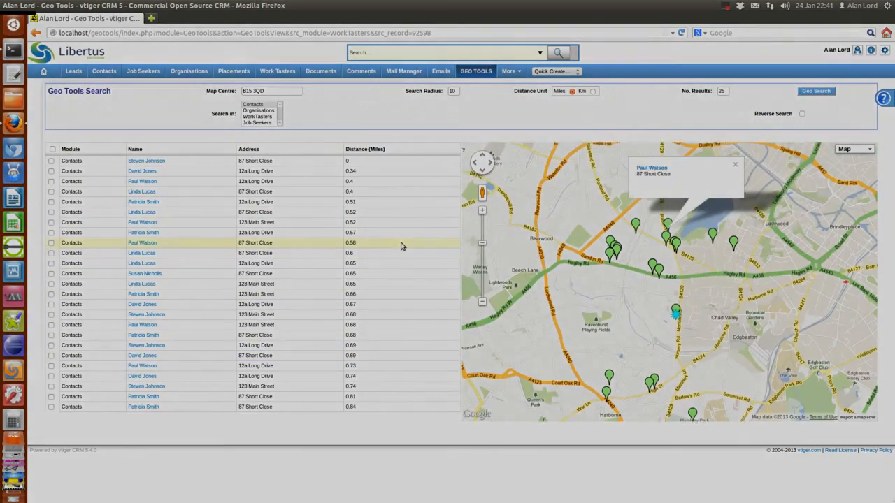